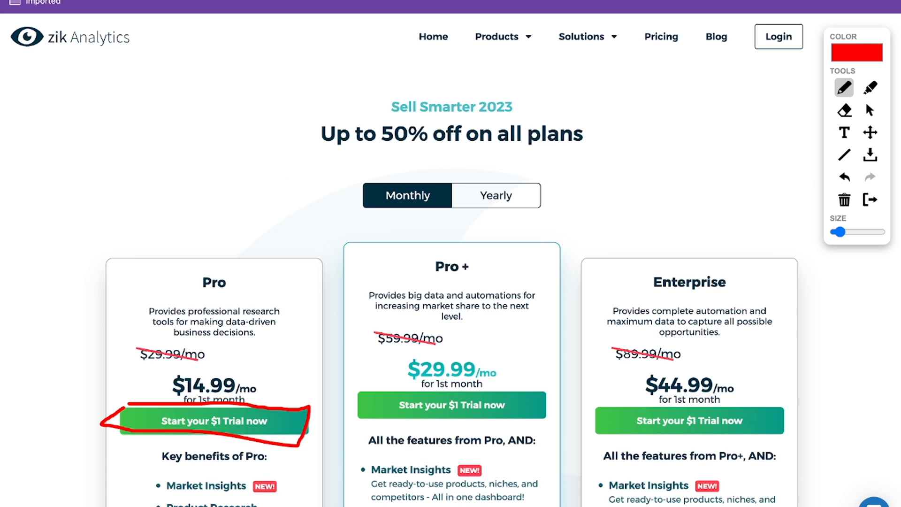
- Draw red freehand marks on the pricing page: a check mark below the logo, a line above Pro, and marks around the Pro and Enterprise prices
mouse_move(73, 129)
left_mouse_down()
mouse_move(94, 118)
mouse_move(171, 122)
left_mouse_up()
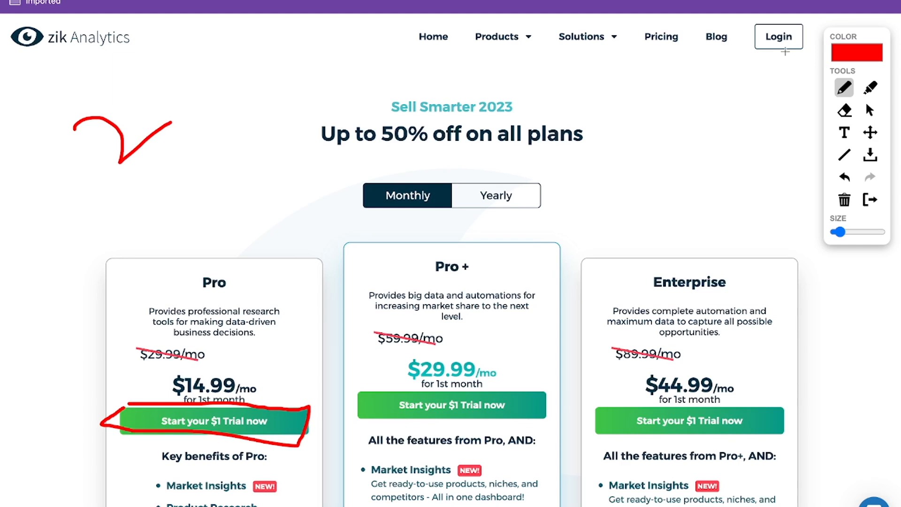
left_click(869, 109)
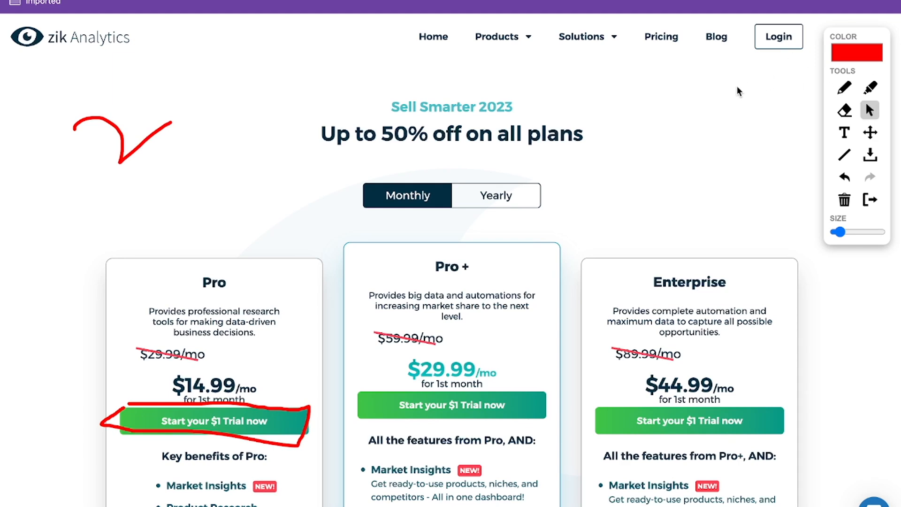
scroll(736, 86, "down", 2)
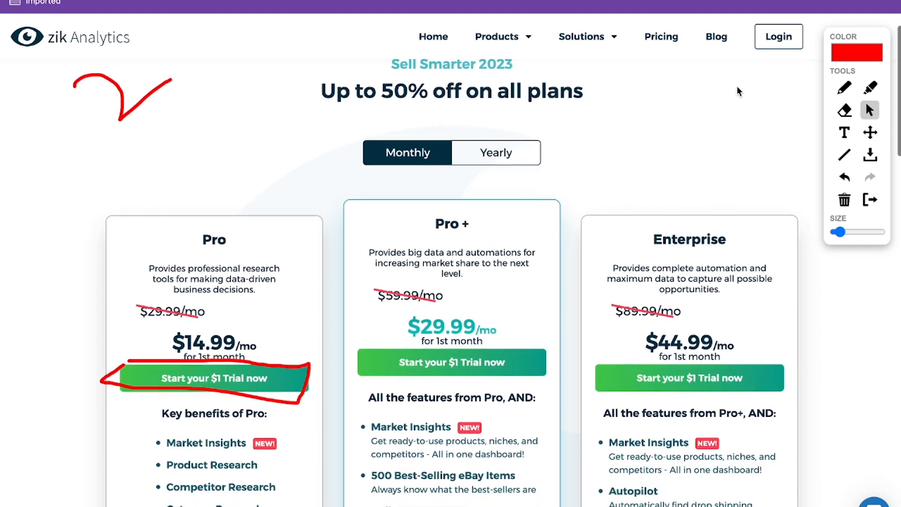
left_click(845, 88)
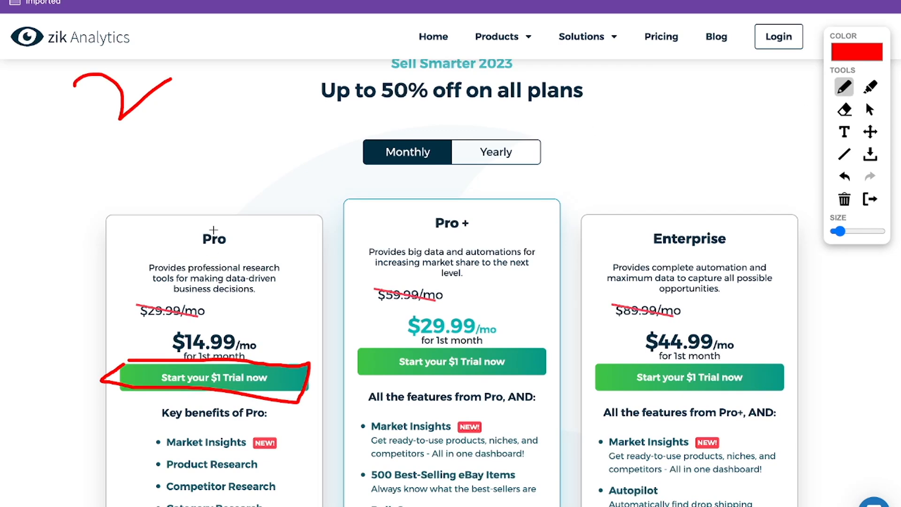
left_click_drag(213, 228, 267, 129)
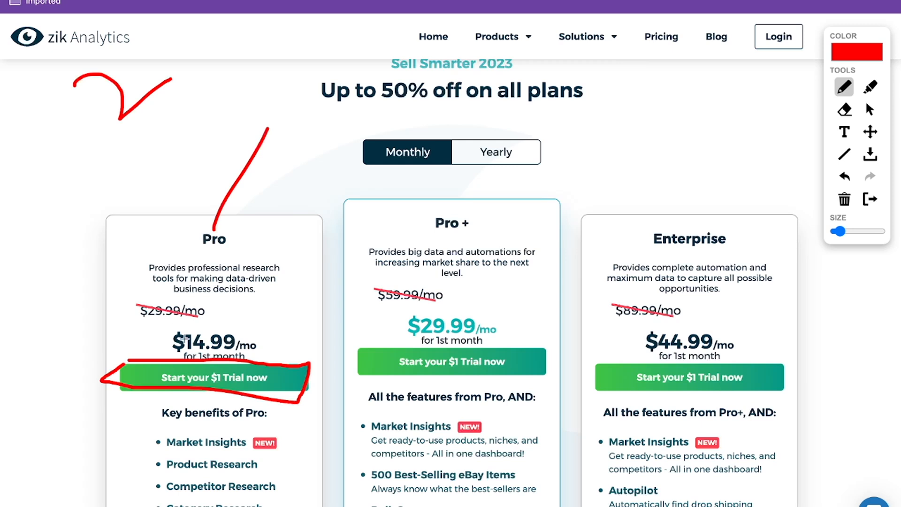
mouse_move(165, 327)
left_mouse_down()
mouse_move(251, 324)
mouse_move(263, 358)
mouse_move(139, 334)
left_mouse_up()
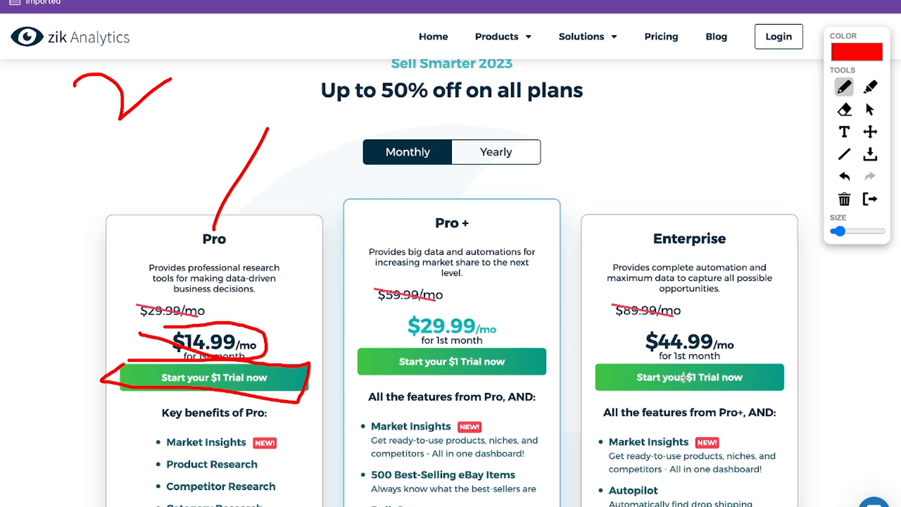
left_click_drag(693, 334, 731, 283)
- Log in to the account with the prefilled credentials and close the lifetime plans promotional banner
left_click(869, 115)
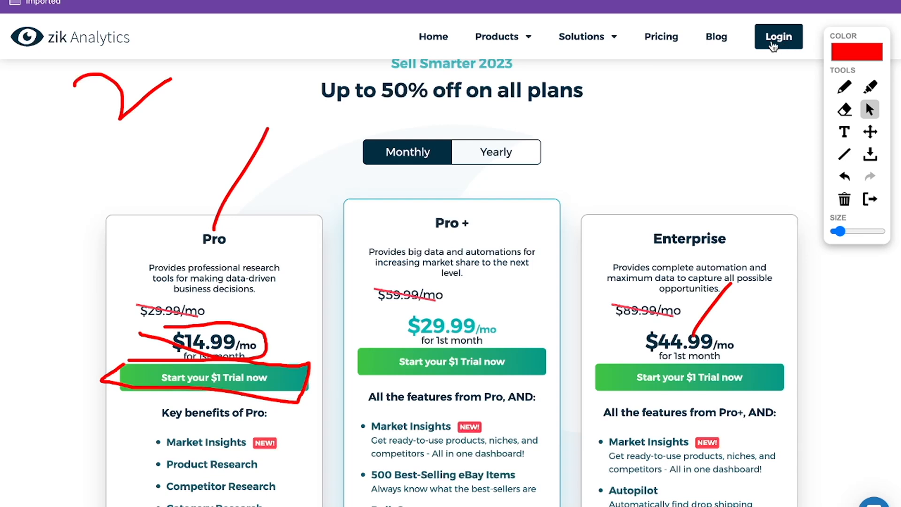
left_click(772, 45)
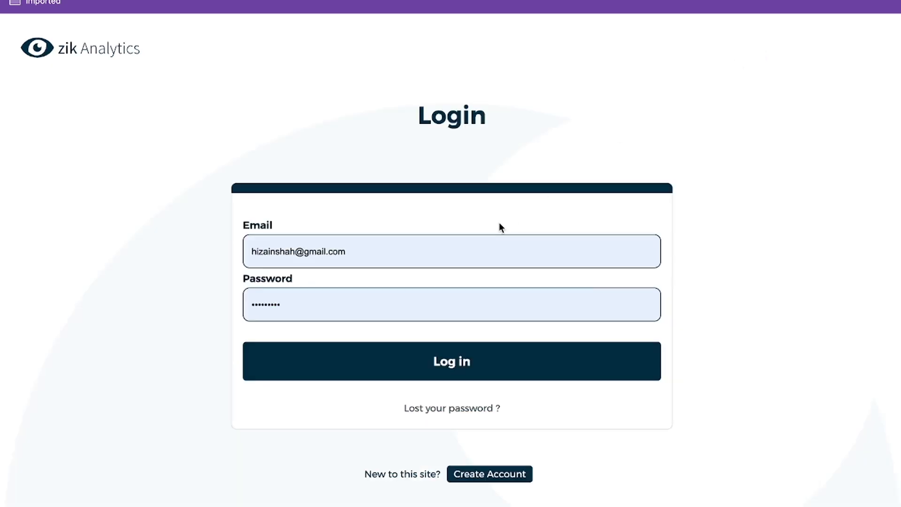
left_click(463, 364)
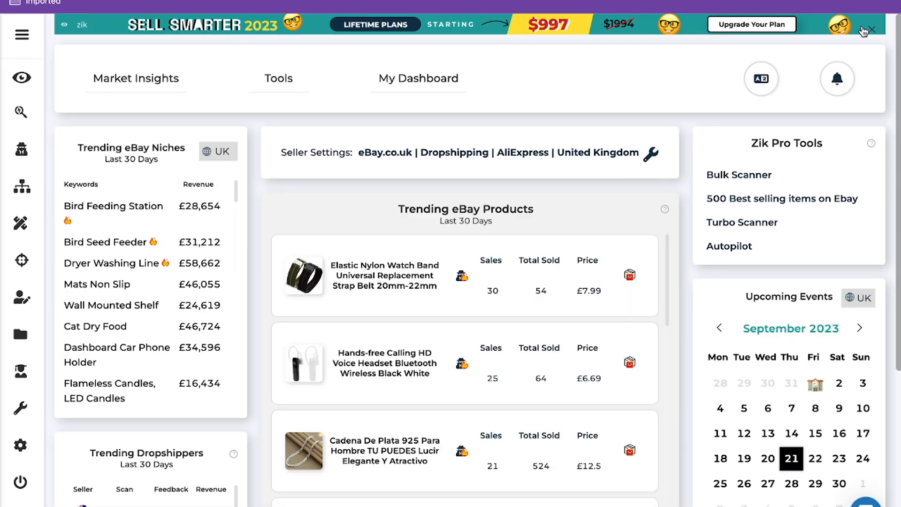
left_click(871, 29)
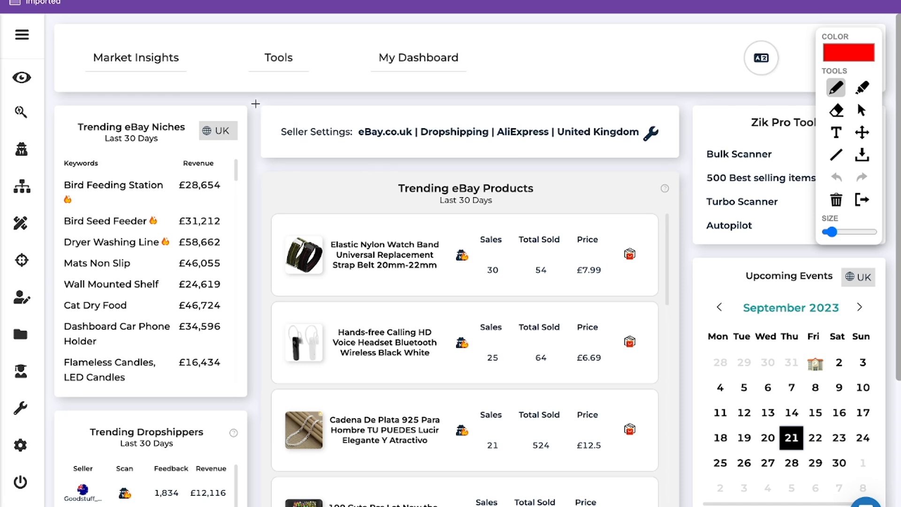
- Draw a red line above Seller Settings, expand the settings and choose eBay.co.uk as the selling marketplace
left_click_drag(255, 103, 488, 117)
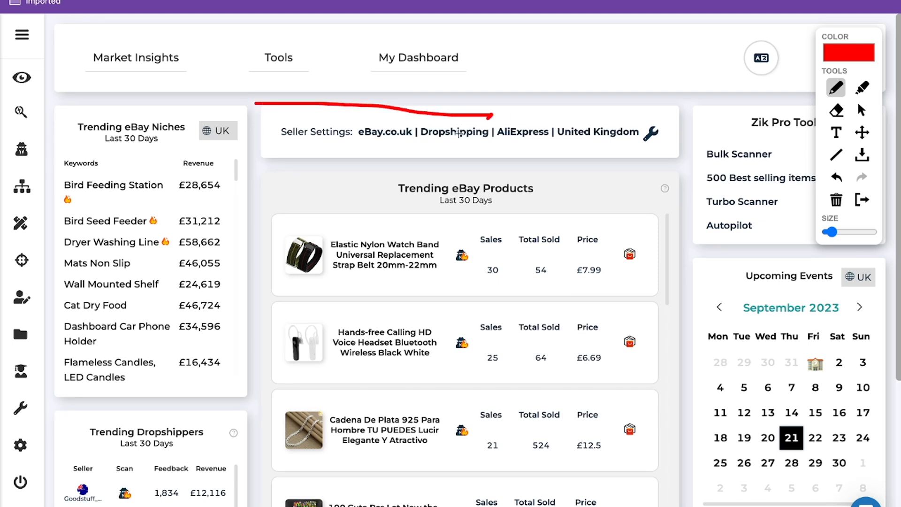
left_click(862, 110)
left_click(651, 135)
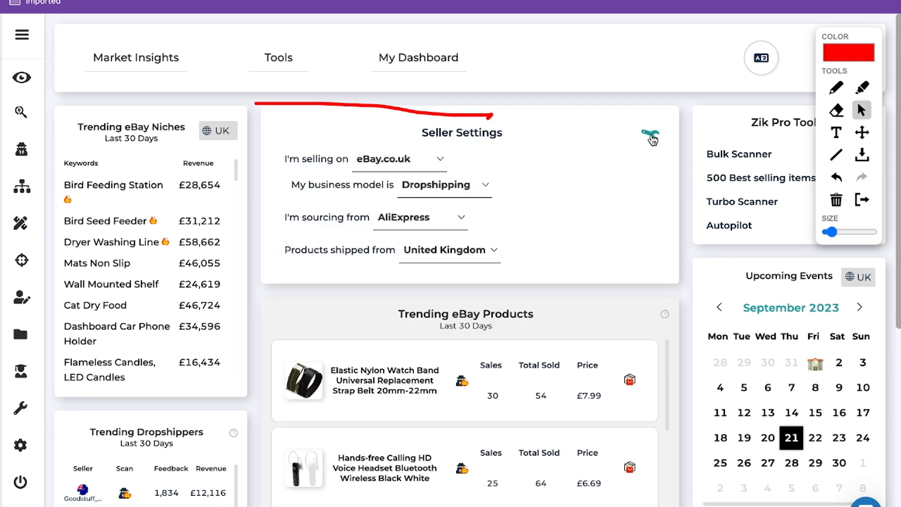
left_click(396, 162)
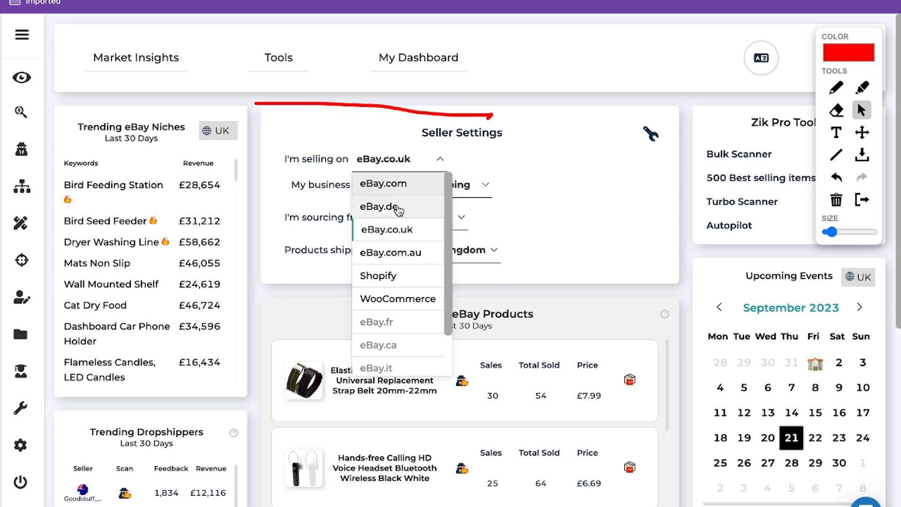
left_click(391, 231)
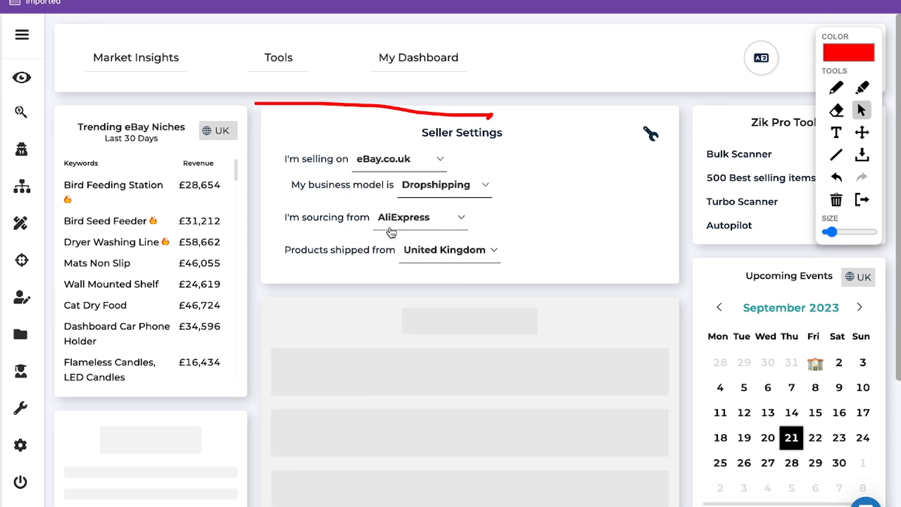
- Set the seller's business model to Dropshipping, the sourcing supplier to AliExpress and the shipping origin to United Kingdom
left_click(446, 194)
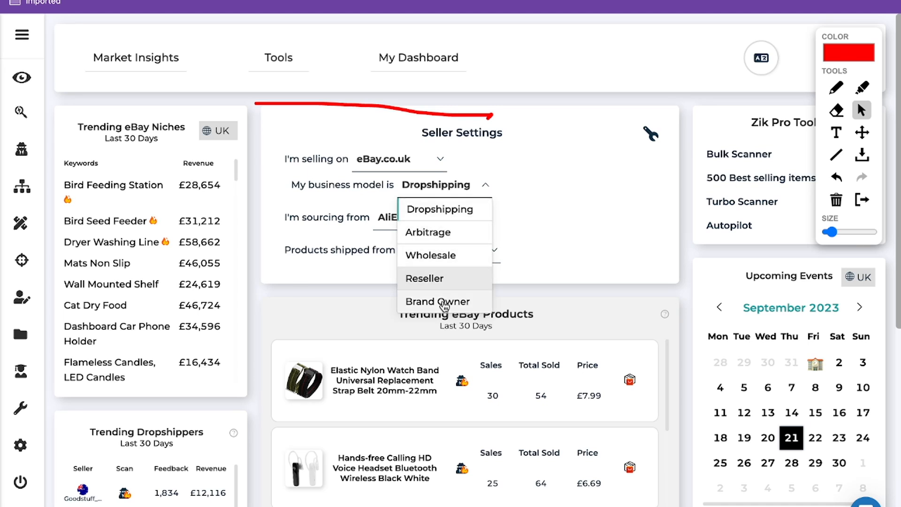
left_click(444, 213)
left_click(444, 215)
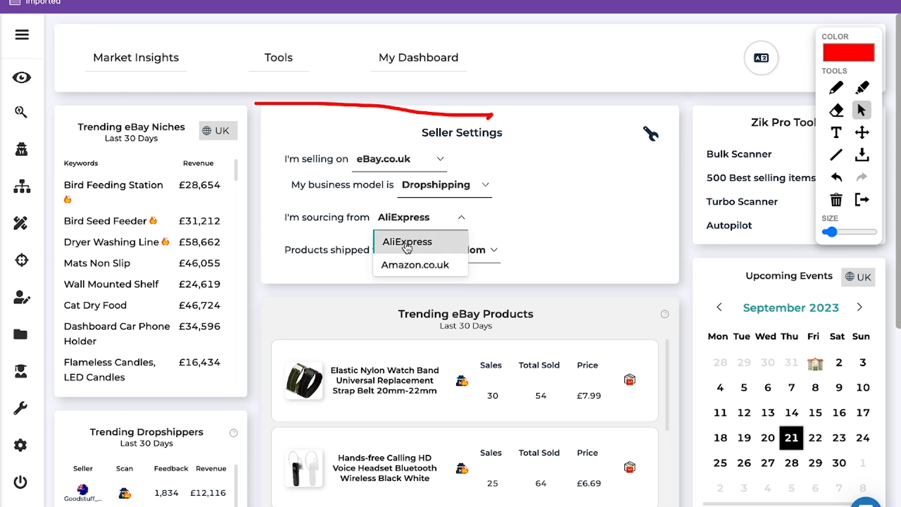
left_click(406, 248)
left_click(444, 253)
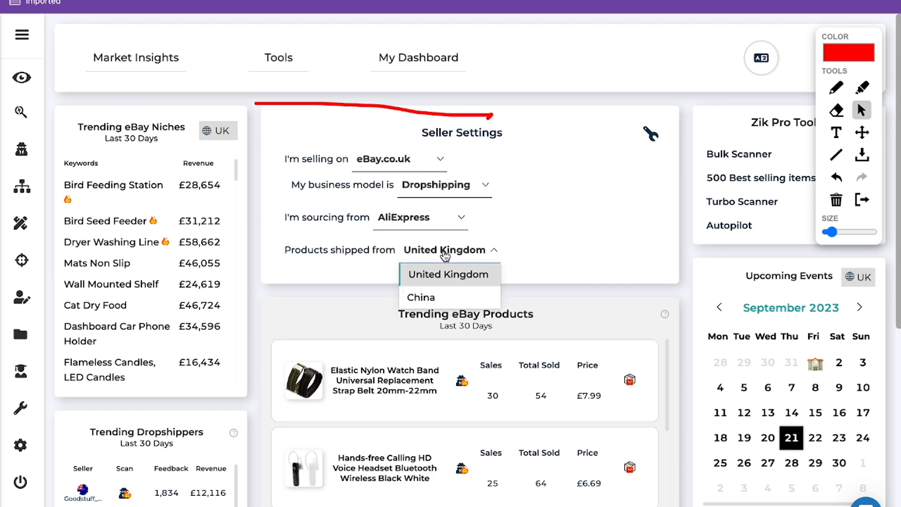
left_click(442, 274)
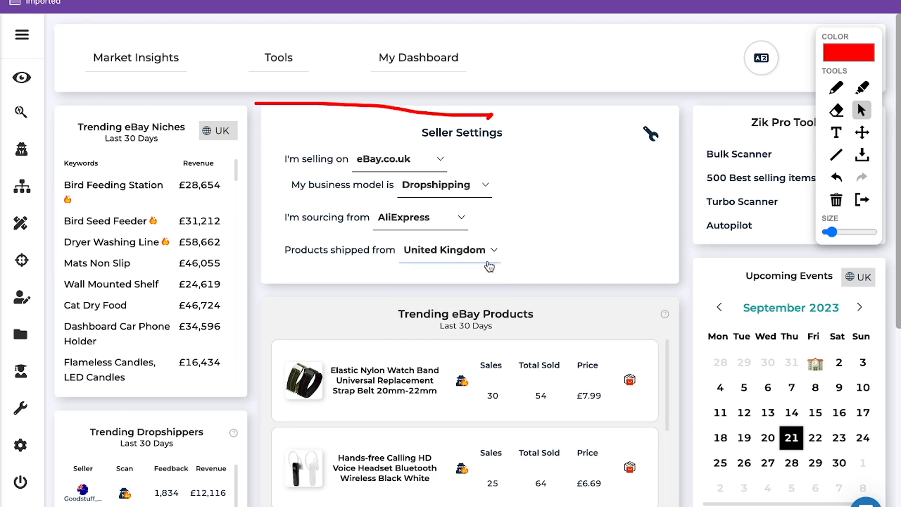
- Browse the Trending eBay Products and open the Elastic Nylon Watch Band listing on eBay to check its price
scroll(489, 266, "down", 3)
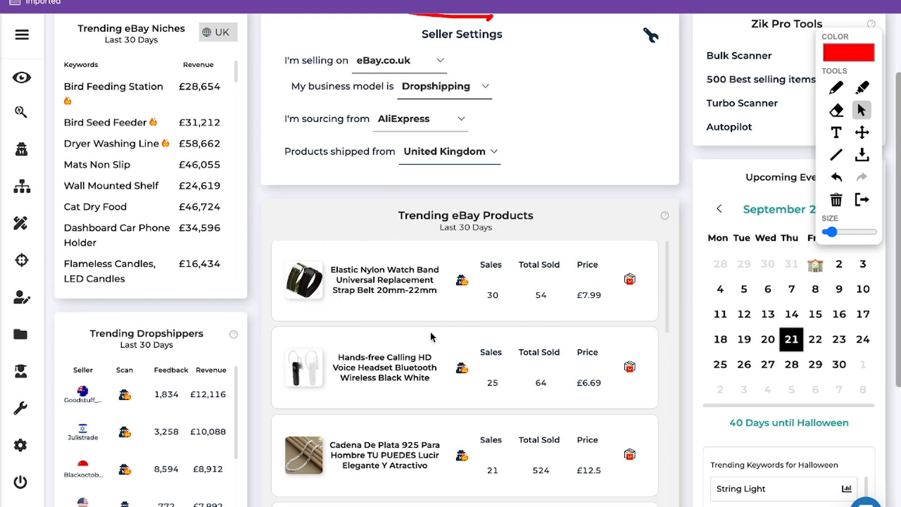
scroll(430, 331, "down", 10)
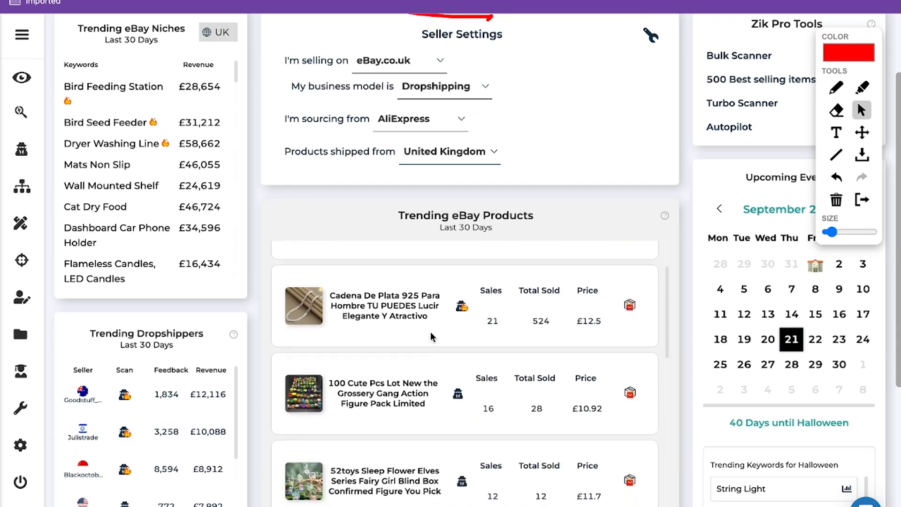
scroll(430, 333, "down", 5)
scroll(430, 335, "up", 5)
scroll(432, 348, "up", 7)
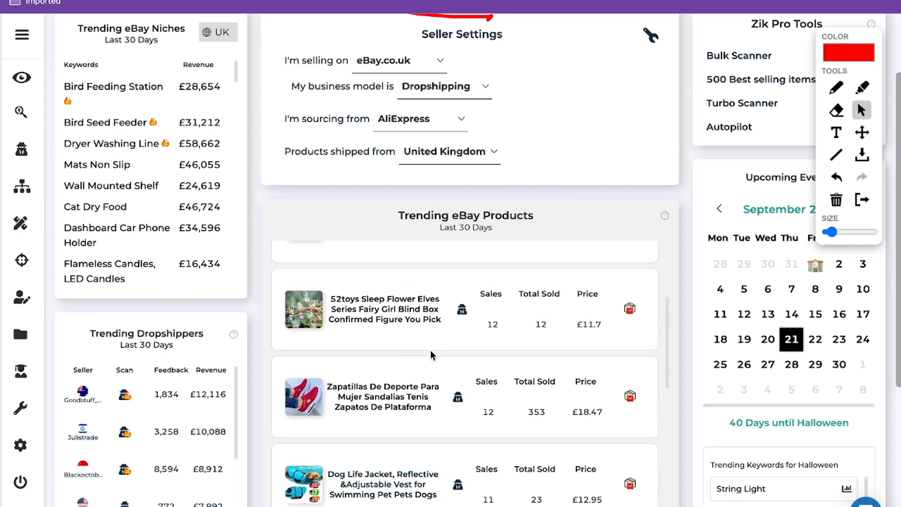
scroll(429, 374, "up", 4)
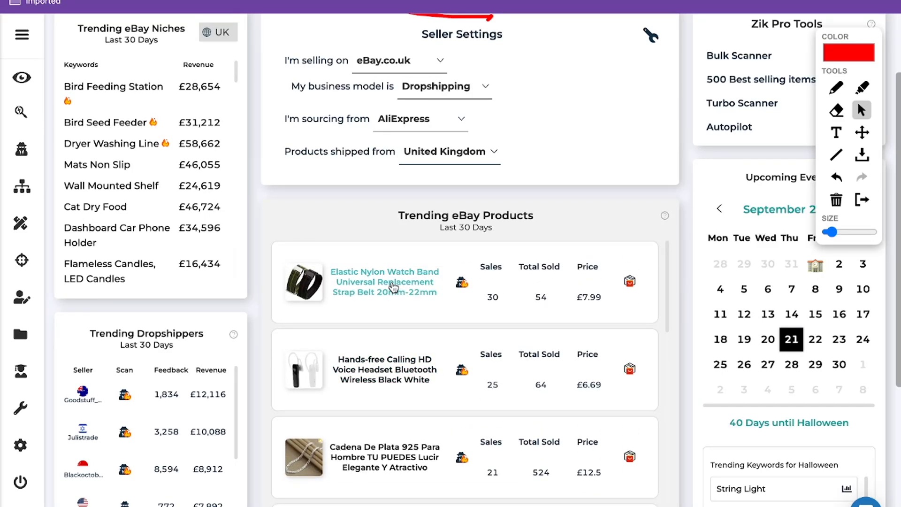
left_click(392, 287)
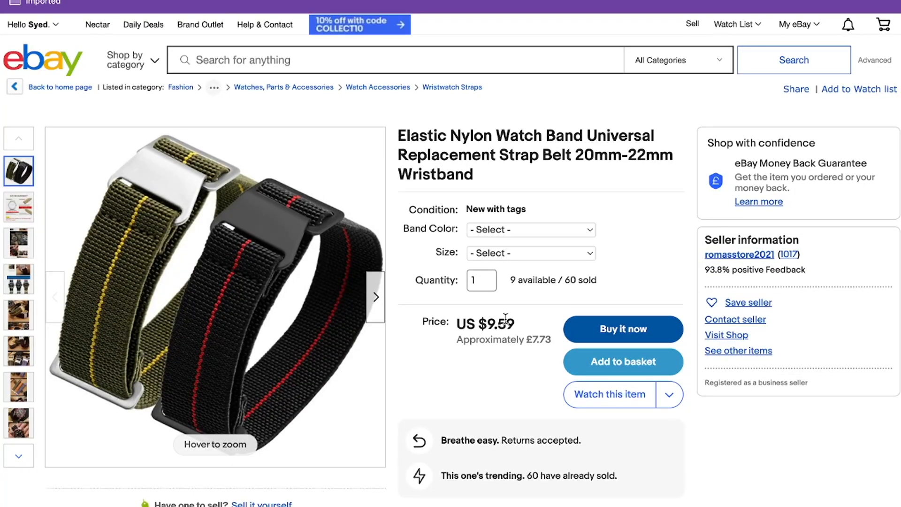
scroll(506, 319, "down", 1)
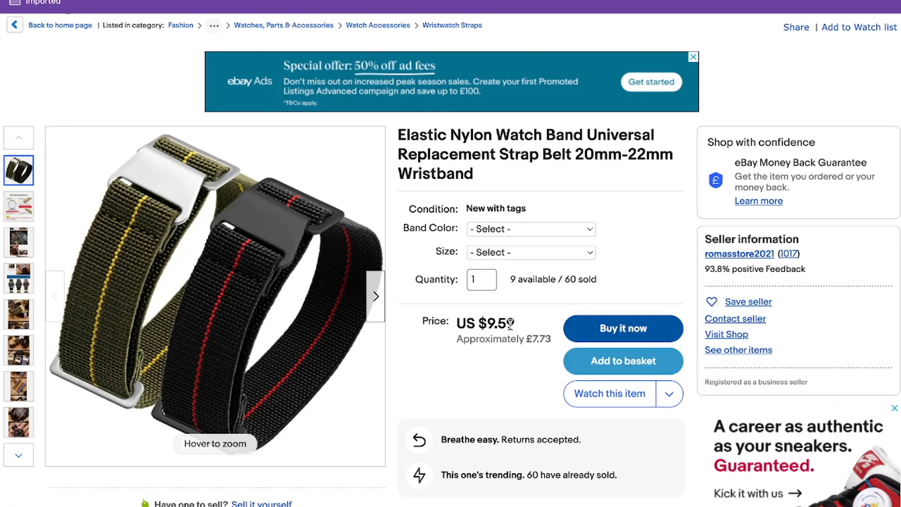
left_click_drag(526, 339, 558, 341)
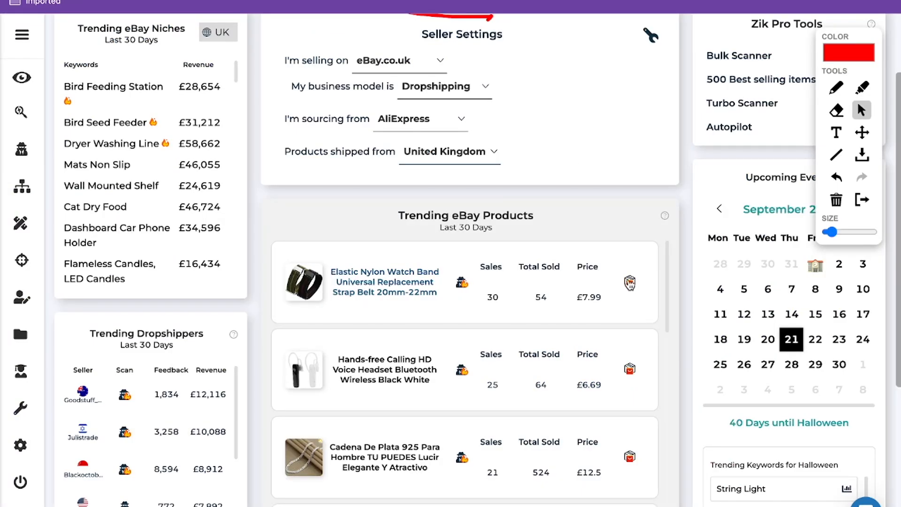
- Find similar AliExpress products for the Elastic Nylon Watch Band, open the first match and accept the site's cookies
left_click(629, 282)
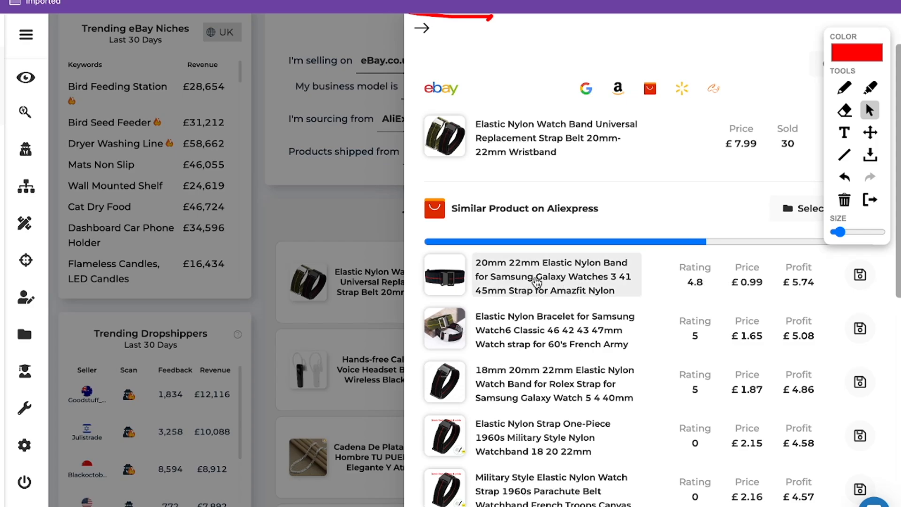
left_click(536, 281)
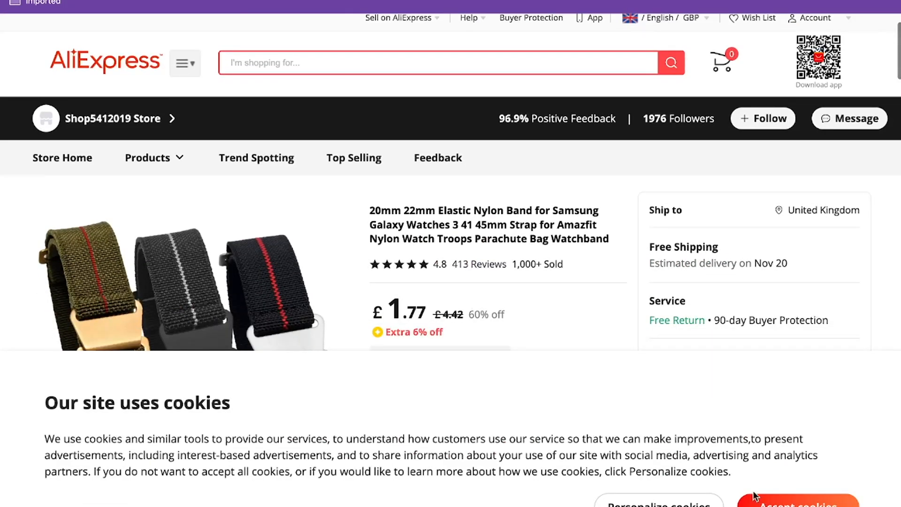
left_click(797, 503)
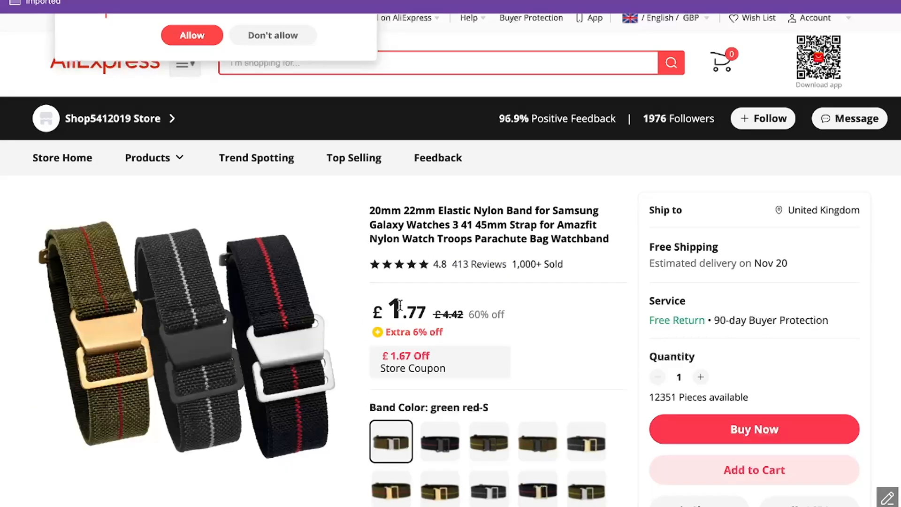
- Examine the AliExpress watch band's estimated delivery and shipping methods, and highlight its current sale price
scroll(399, 306, "down", 5)
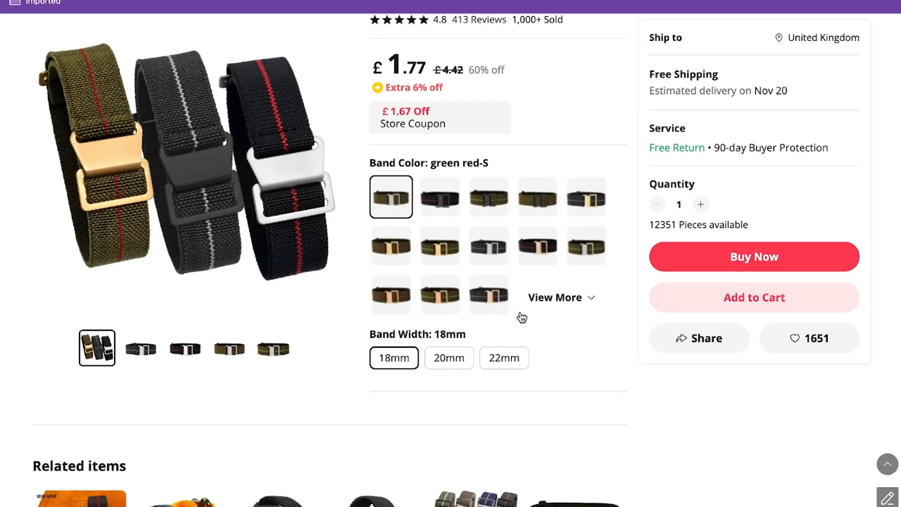
left_click_drag(805, 96, 651, 95)
left_click(651, 94)
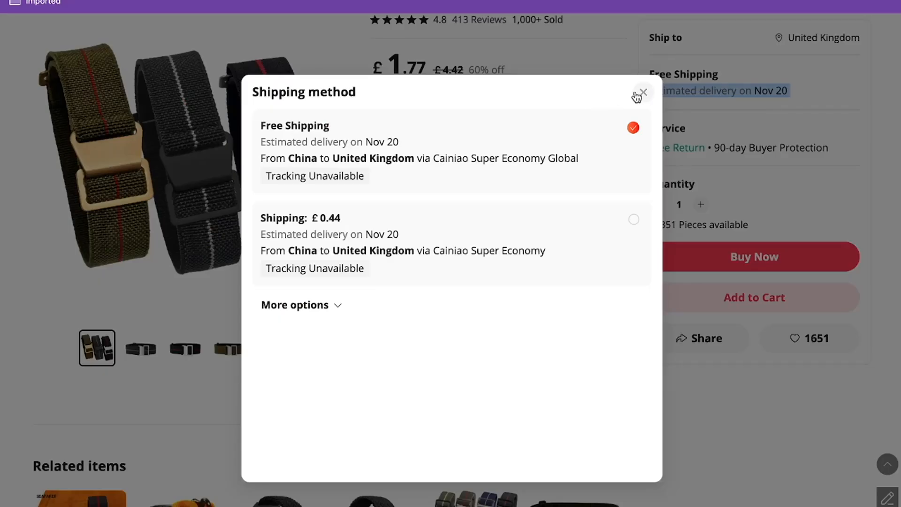
left_click(643, 93)
scroll(465, 226, "up", 3)
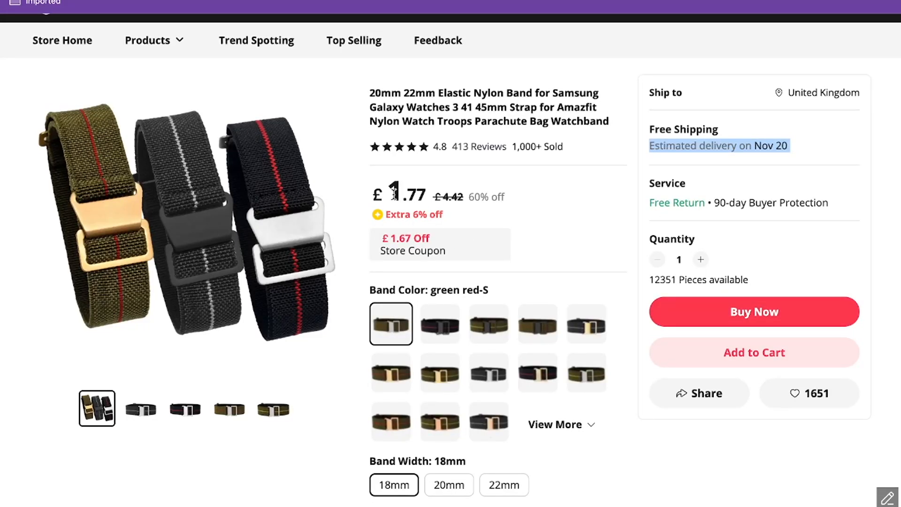
left_click_drag(375, 192, 431, 191)
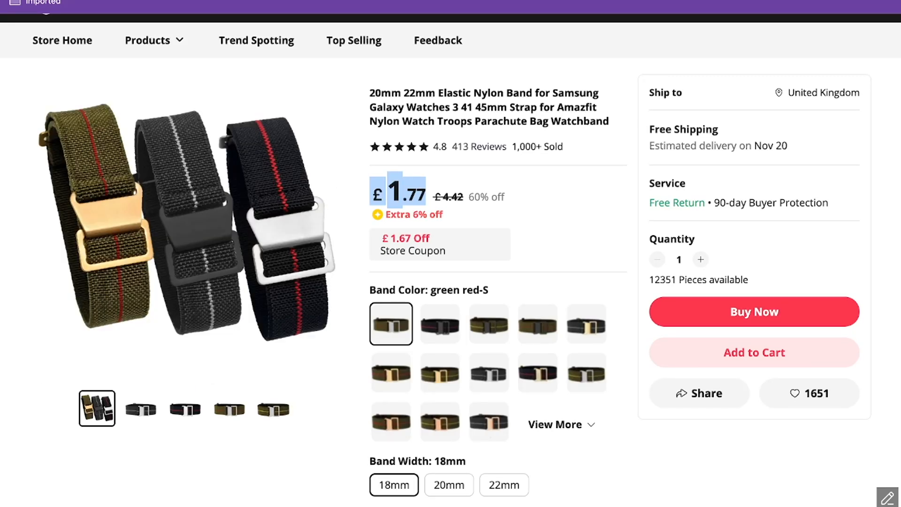
- Return to the ZIK Analytics dashboard, close the similar products view and browse further down the Trending eBay Products
key("ctrl+shift+Tab")
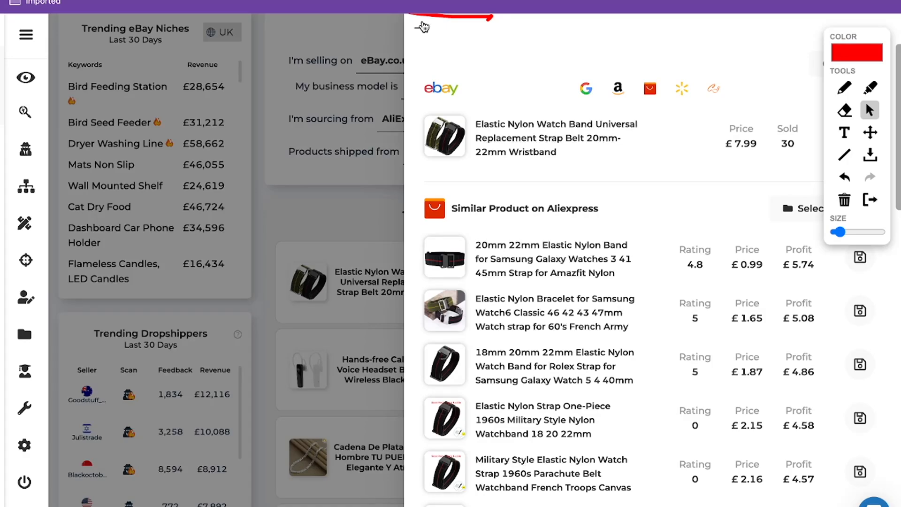
left_click(424, 28)
scroll(437, 361, "down", 5)
scroll(436, 360, "down", 15)
scroll(437, 361, "down", 2)
left_click_drag(500, 227, 408, 220)
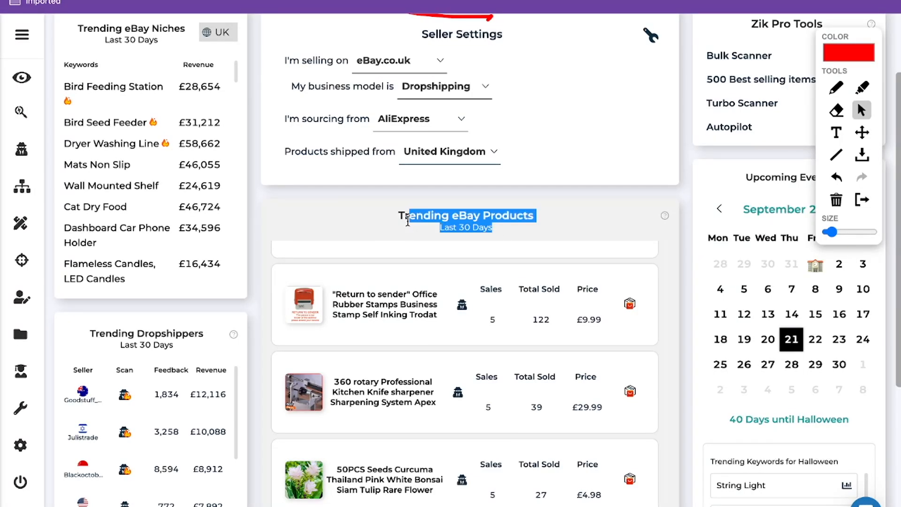
scroll(373, 341, "down", 10)
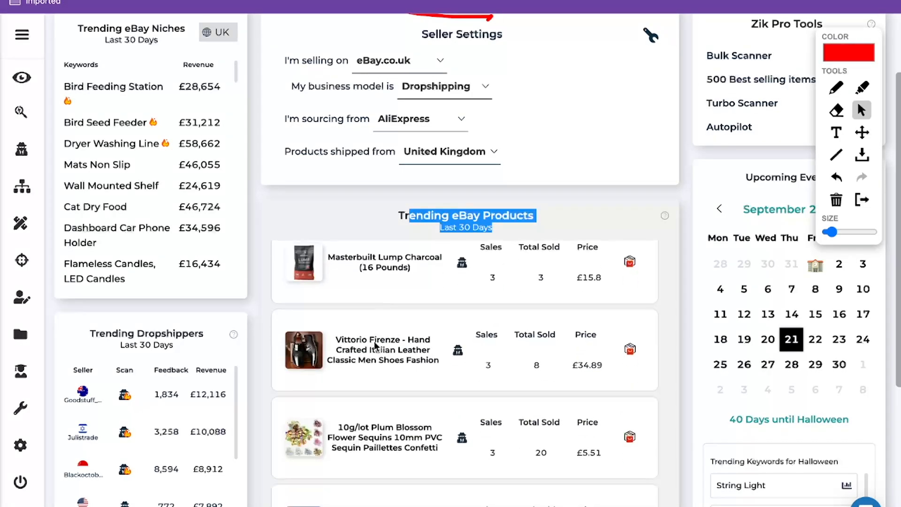
- Draw a red freehand outline around the Plum Blossom Flower Sequins product in the Trending eBay Products
scroll(374, 346, "down", 5)
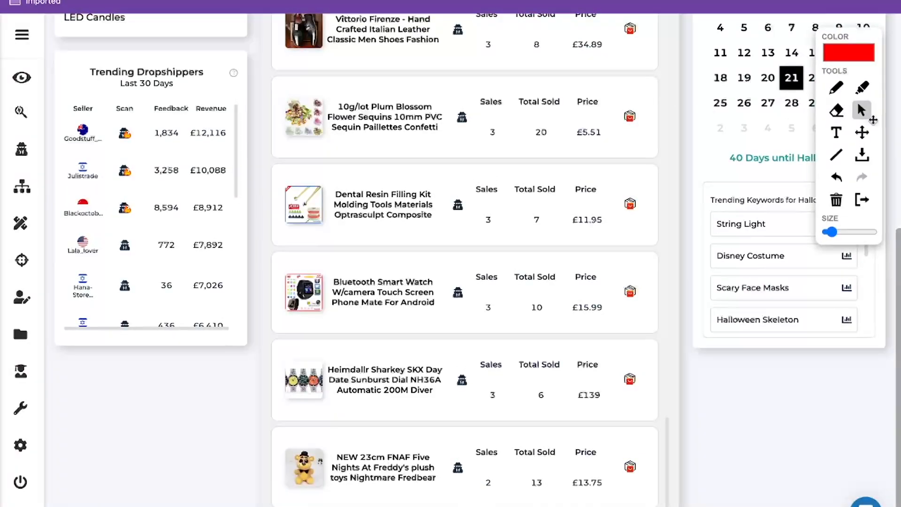
left_click(835, 89)
mouse_move(271, 82)
left_mouse_down()
mouse_move(491, 89)
mouse_move(455, 154)
mouse_move(200, 143)
mouse_move(260, 59)
mouse_move(288, 95)
left_mouse_up()
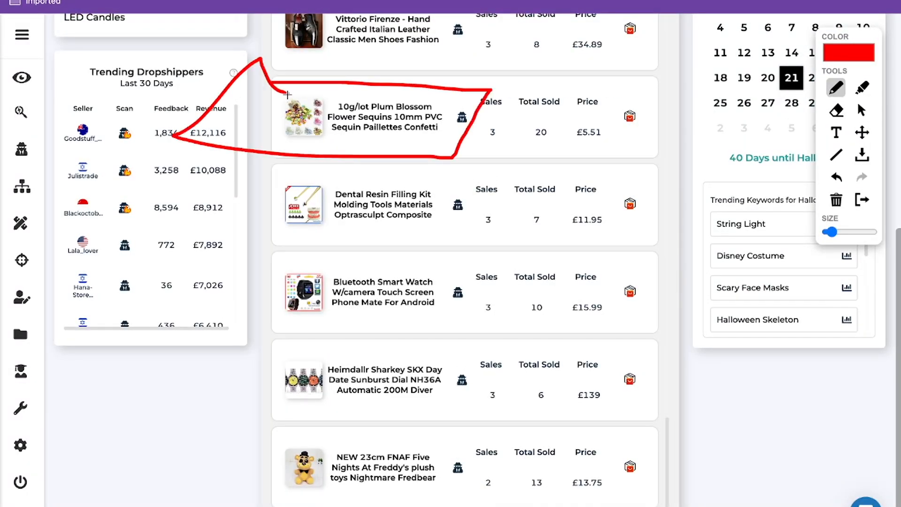
- Set the sourcing supplier in the Seller Settings to Amazon.co.uk and clear all drawn annotations from the page
scroll(472, 190, "up", 8)
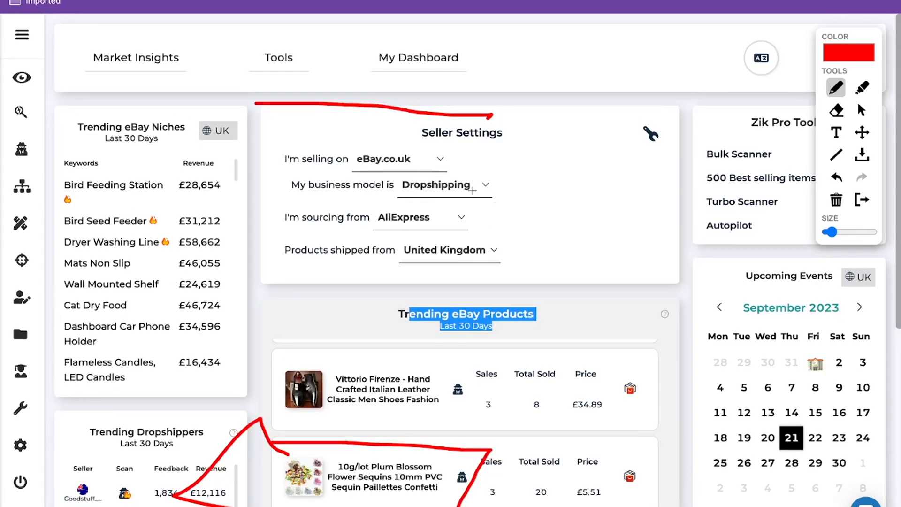
left_click(862, 110)
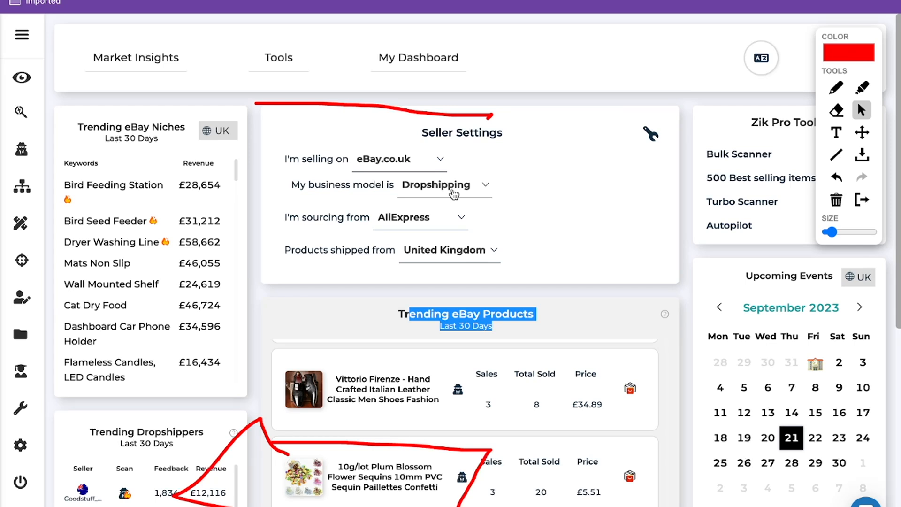
left_click(453, 219)
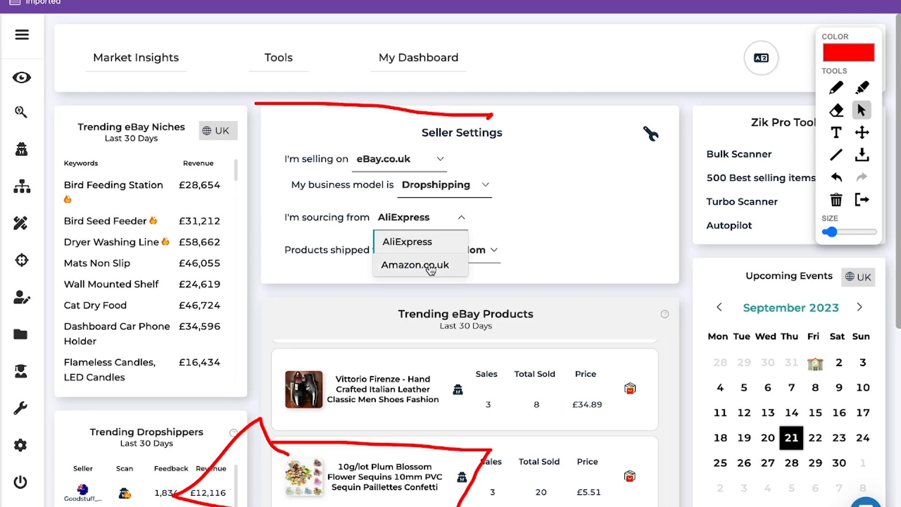
left_click(428, 266)
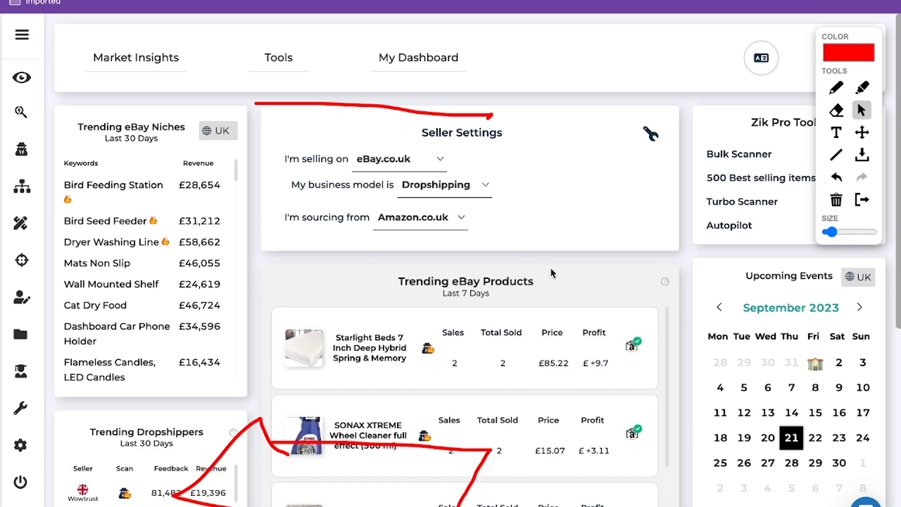
left_click(836, 201)
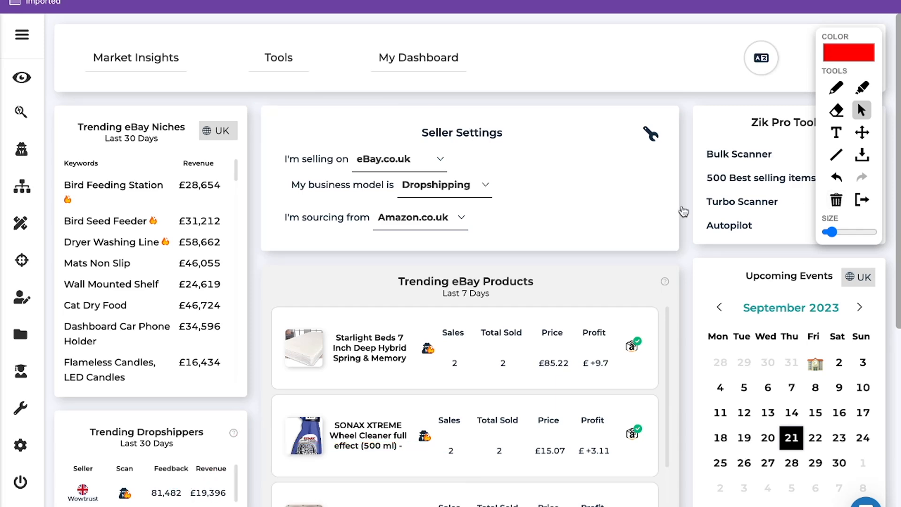
- Open the trending Starlight Beds 7 Inch mattress listing on eBay and its similar product on Amazon
scroll(513, 247, "down", 2)
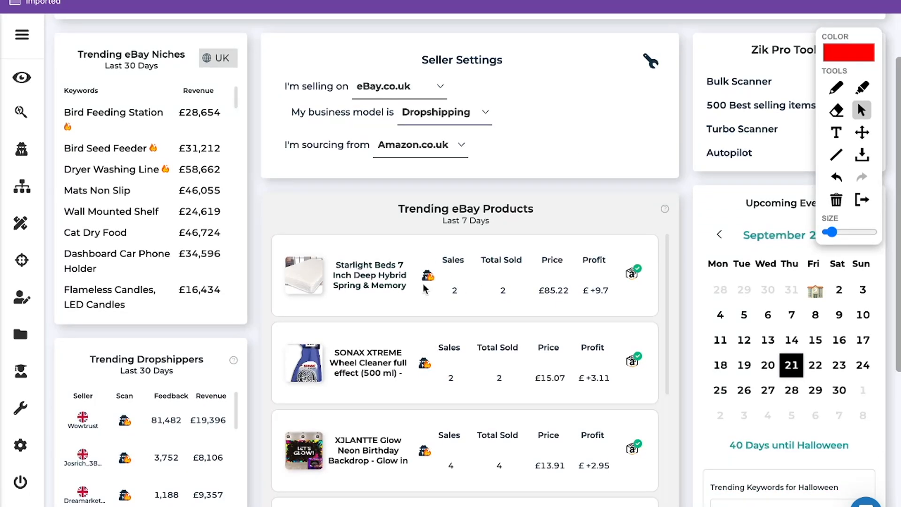
scroll(397, 284, "down", 2)
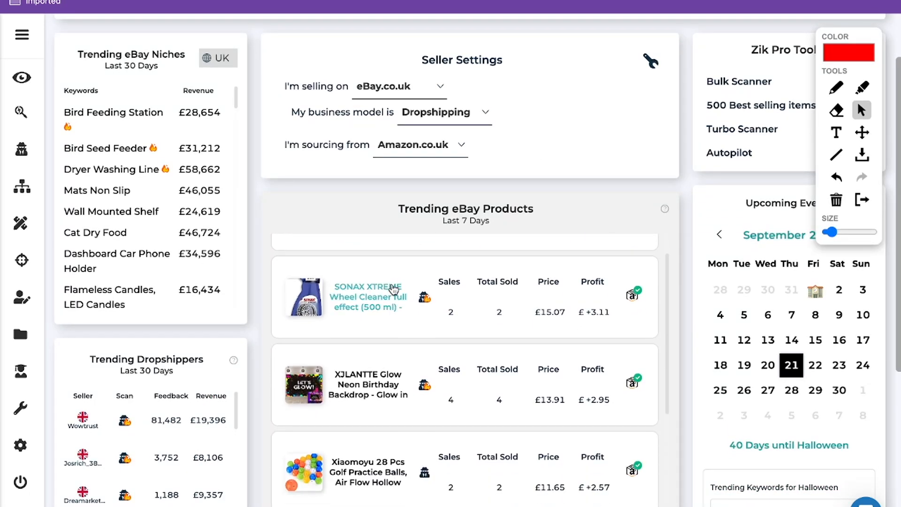
scroll(394, 290, "up", 1)
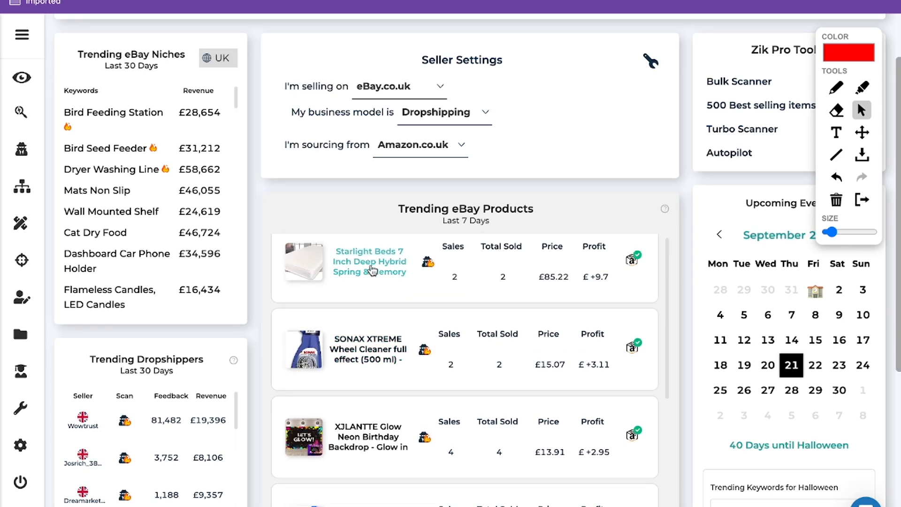
left_click(372, 270)
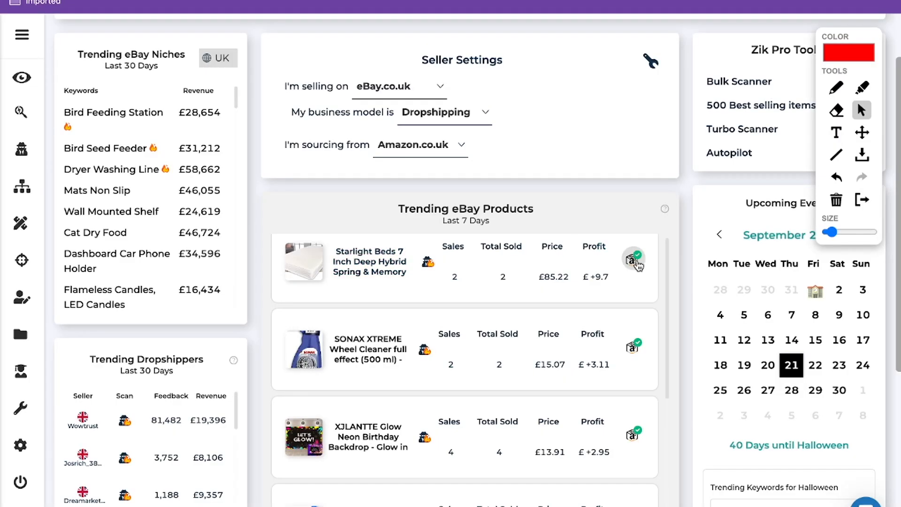
left_click(633, 259)
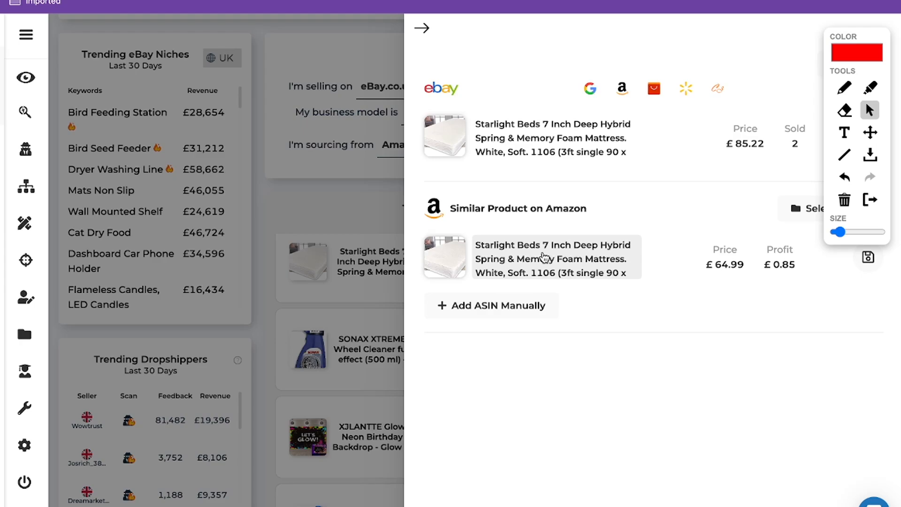
left_click(543, 257)
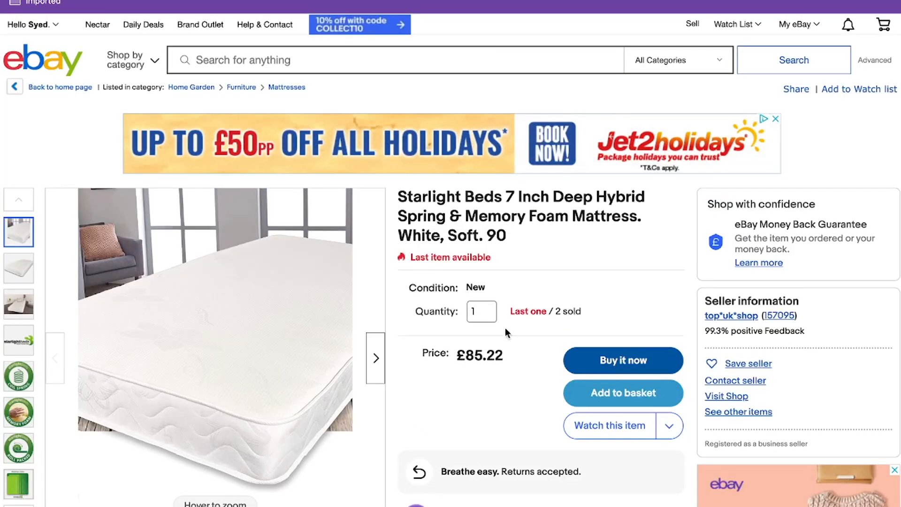
- Compare the mattress on both sites, highlighting the eBay price and sold quantity and the Amazon price
left_click_drag(457, 355, 512, 357)
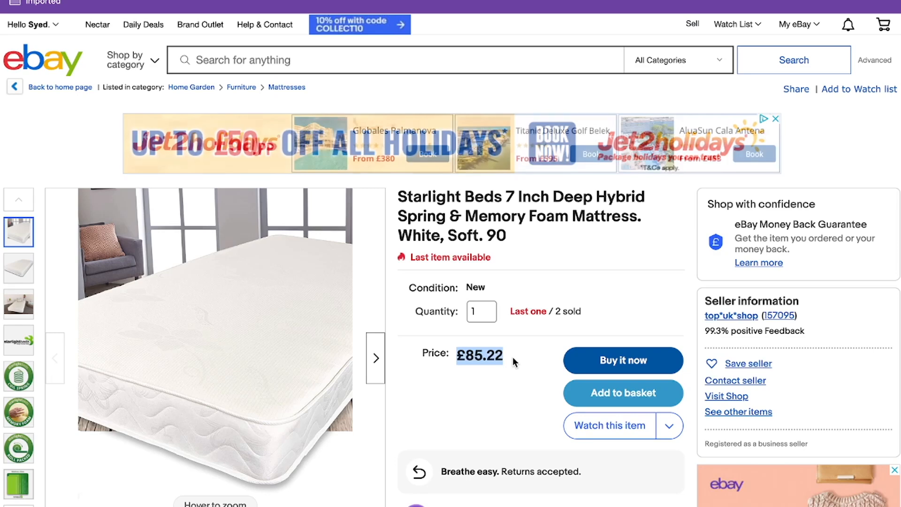
left_click(557, 306)
left_click_drag(556, 311, 607, 311)
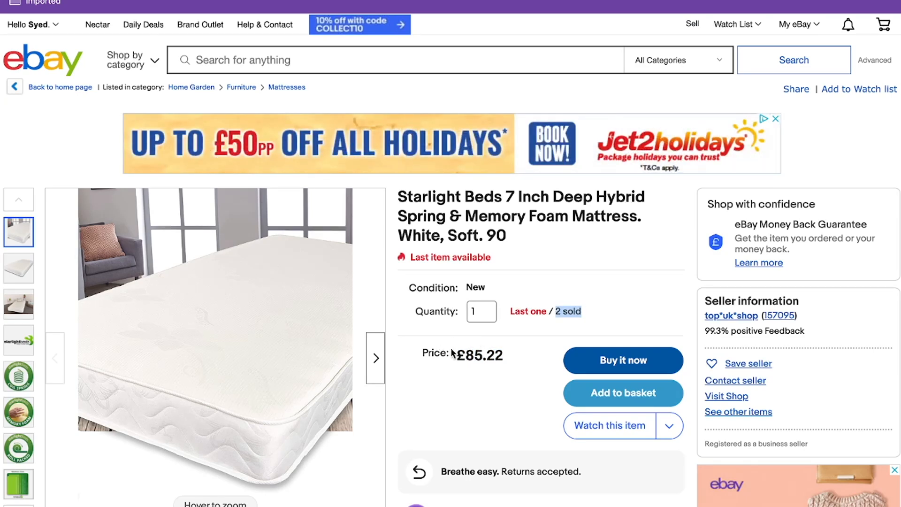
left_click_drag(457, 355, 508, 358)
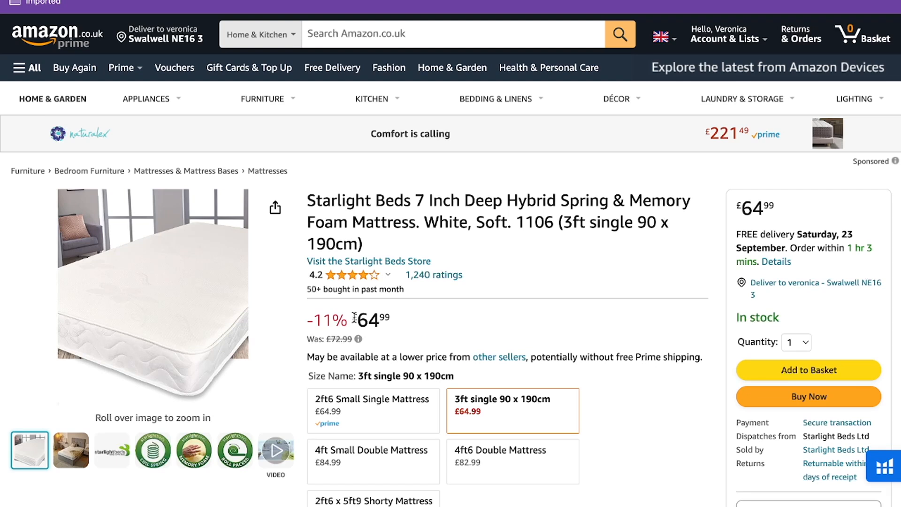
left_click_drag(354, 317, 425, 334)
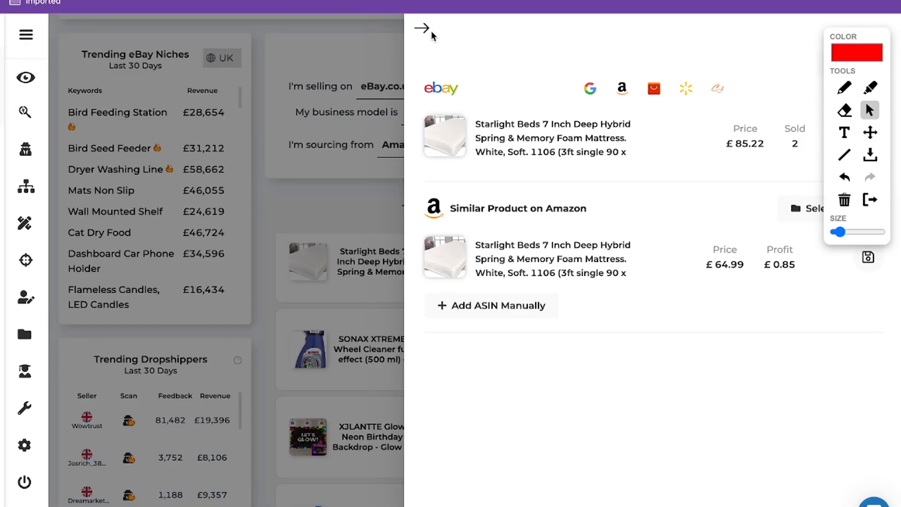
- Close the mattress's similar product view and browse the Trending eBay Products down to the end of the list
left_click(427, 36)
scroll(482, 230, "down", 5)
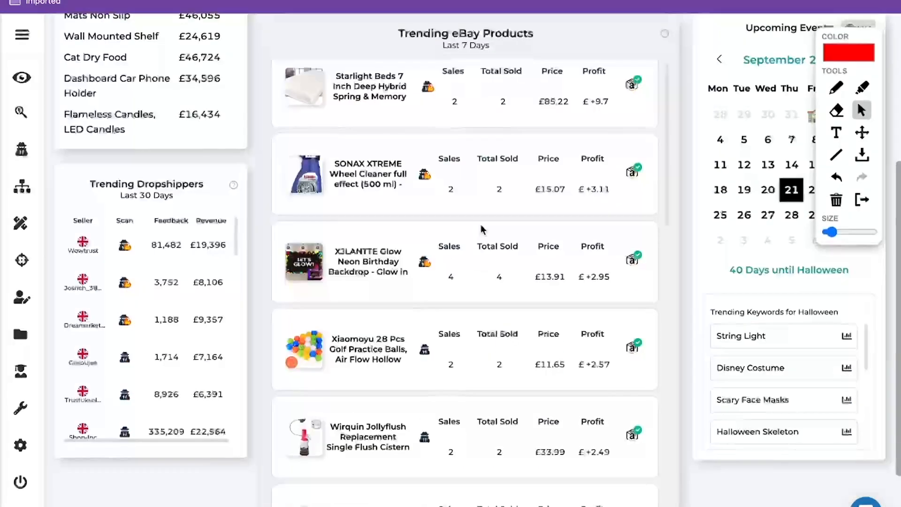
scroll(482, 229, "down", 9)
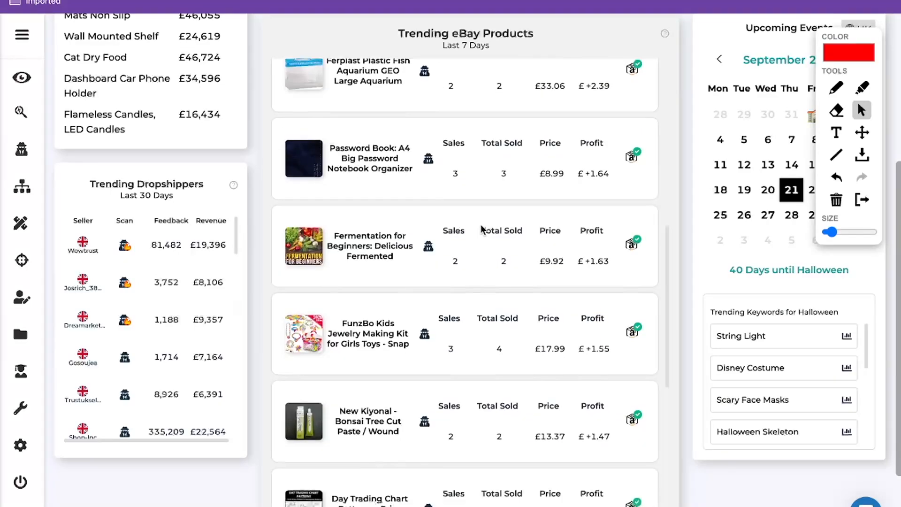
scroll(482, 230, "down", 7)
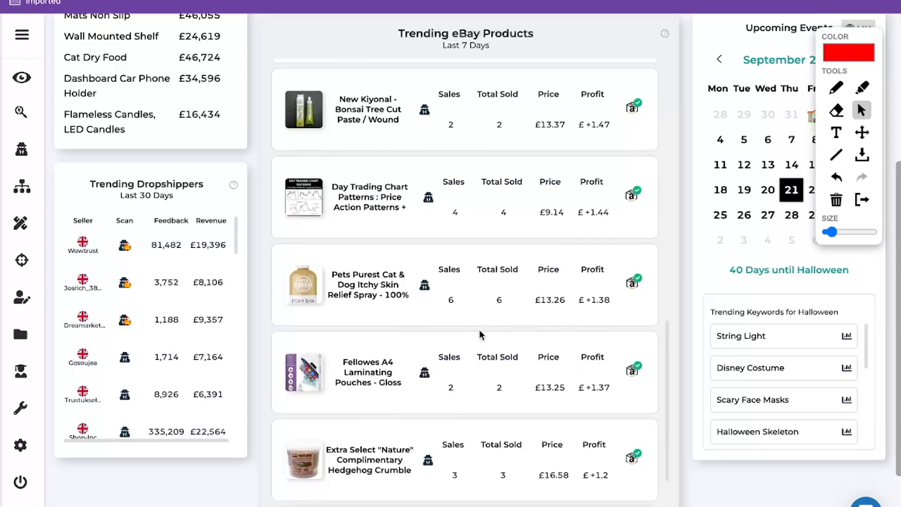
scroll(480, 334, "down", 7)
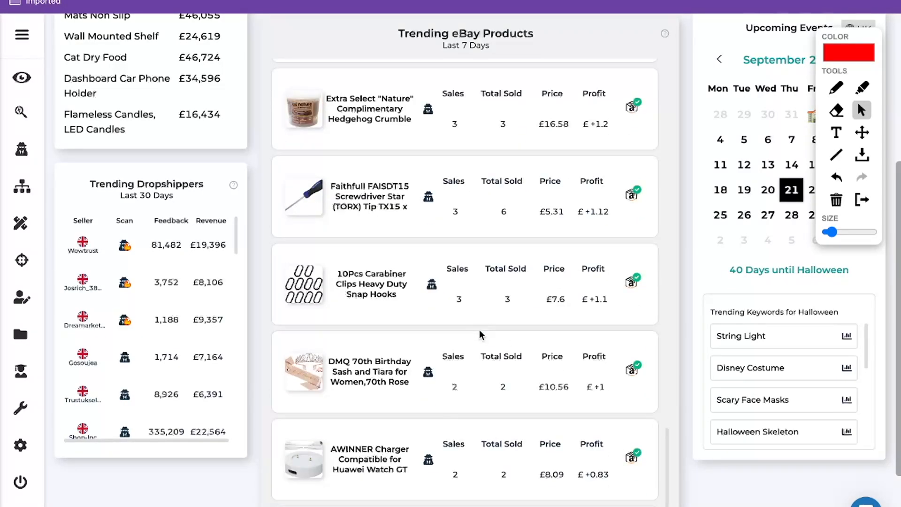
scroll(480, 330, "down", 2)
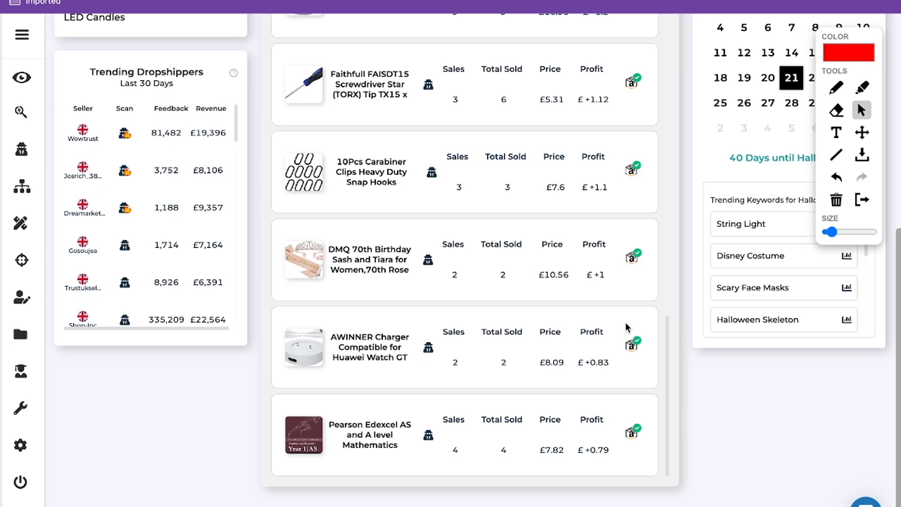
- Open the Faithfull FAISDT15 screwdriver listing on eBay, highlight its price and close the listing
scroll(369, 197, "up", 1)
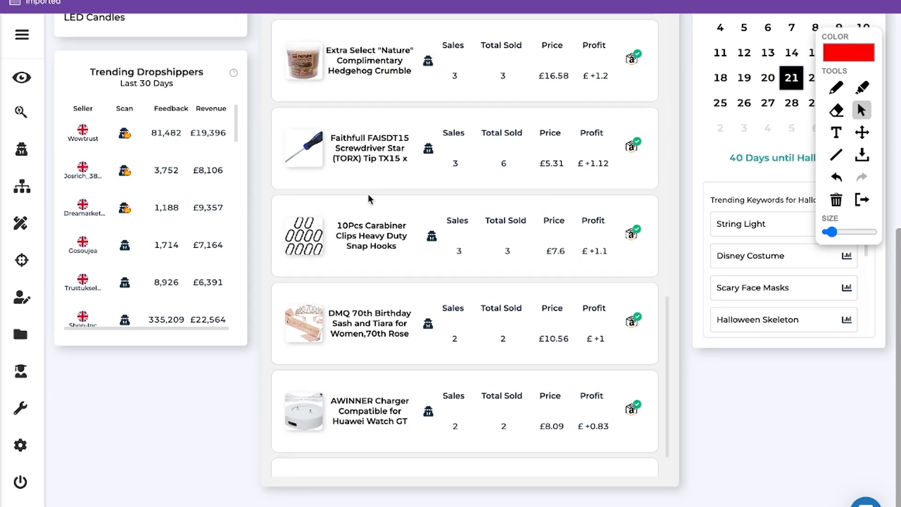
scroll(368, 196, "up", 1)
left_click(364, 191)
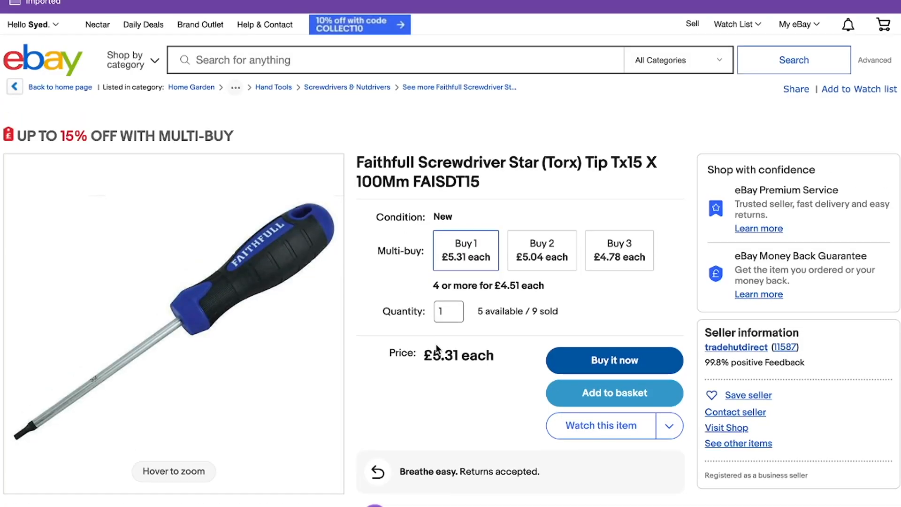
left_click_drag(424, 357, 487, 360)
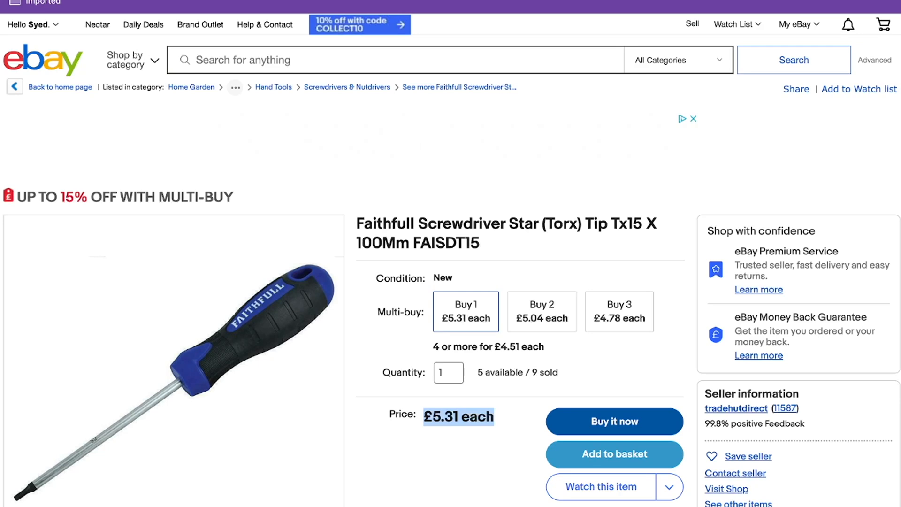
key("super+w")
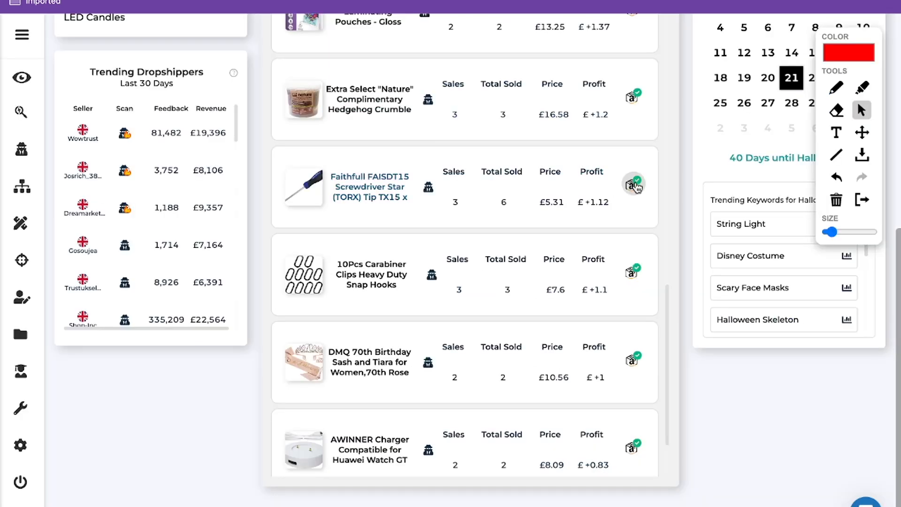
- Open the similar Amazon product for the Faithfull FAISDT15 screwdriver and highlight its current price
left_click(633, 185)
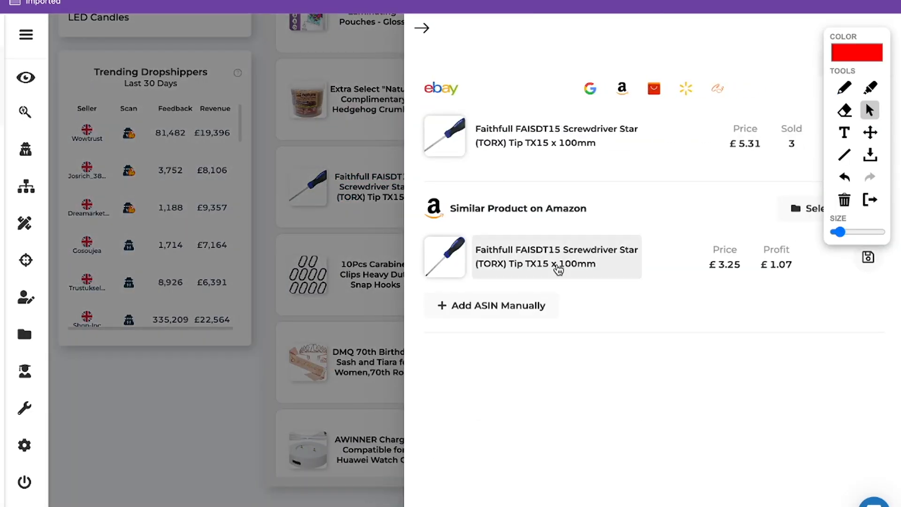
left_click(558, 269)
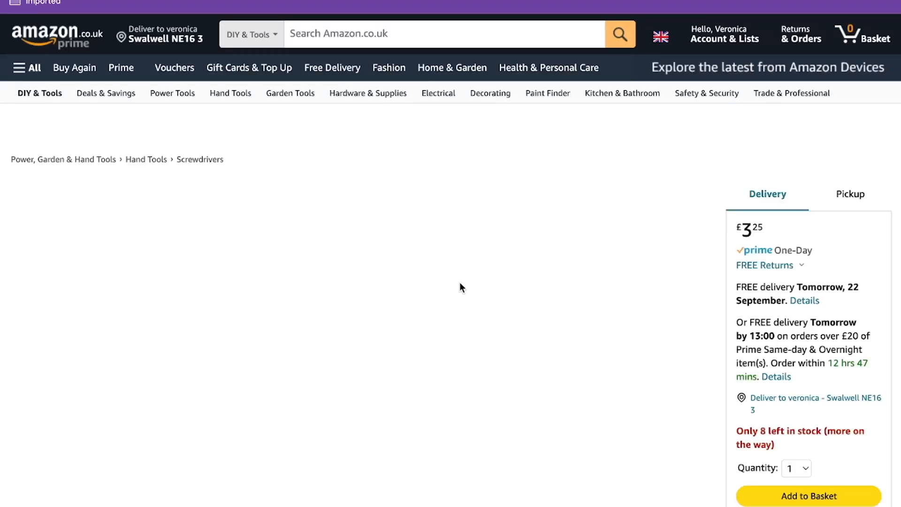
scroll(460, 284, "down", 1)
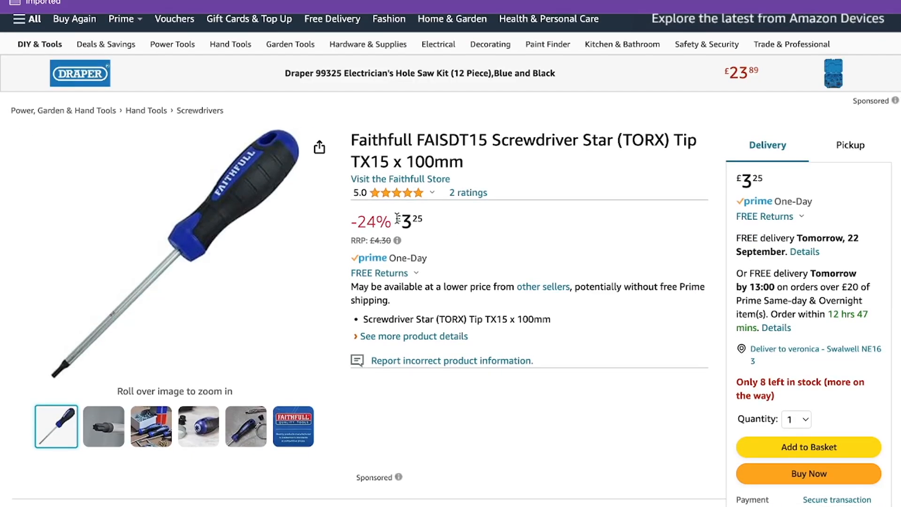
left_click_drag(396, 217, 437, 221)
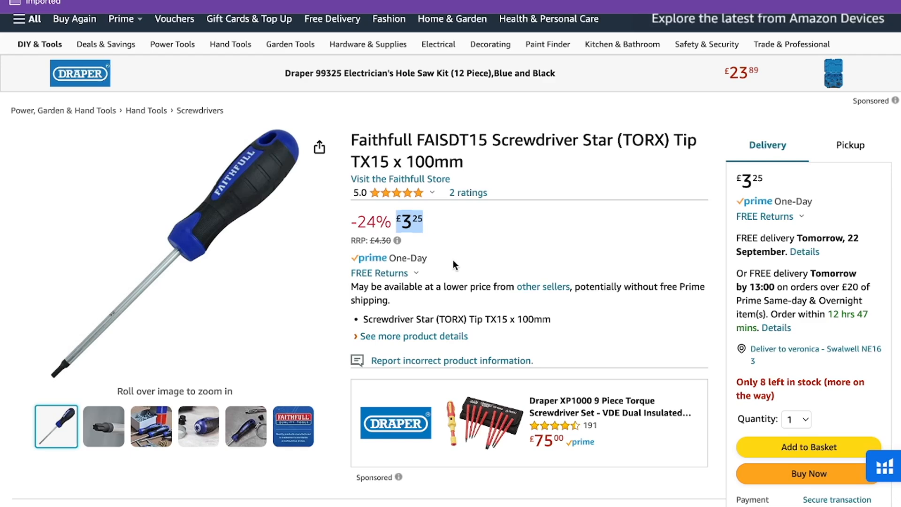
- Highlight the screwdriver's Amazon title and examine its product images
left_click_drag(468, 166, 349, 136)
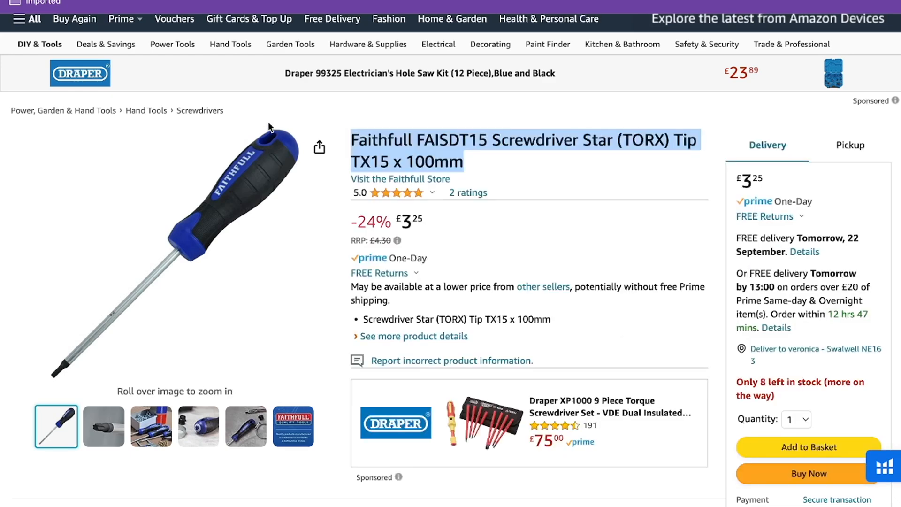
mouse_move(274, 190)
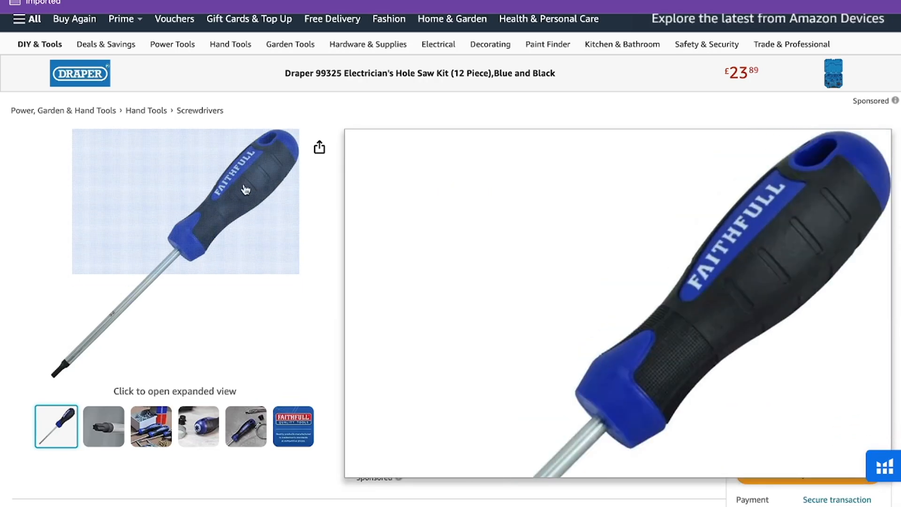
mouse_move(304, 434)
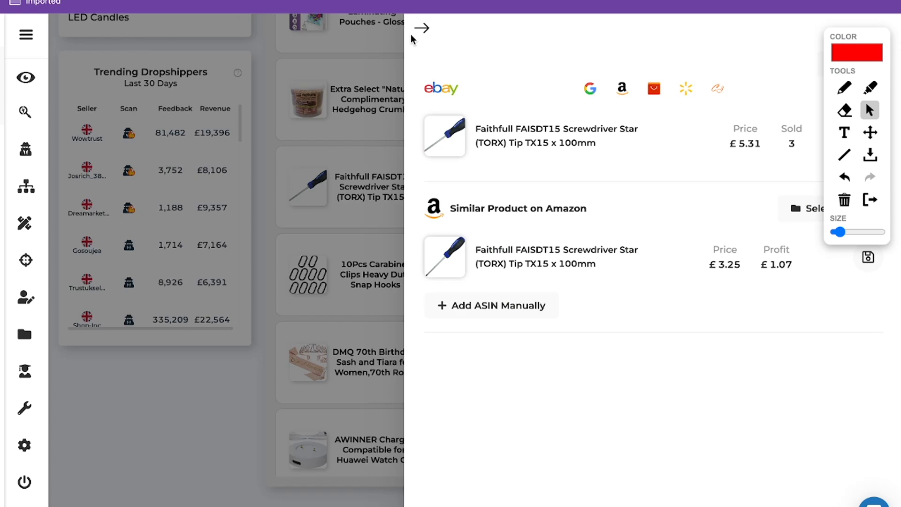
- Close the screwdriver's similar product view and browse back up the Trending eBay Products
left_click(420, 28)
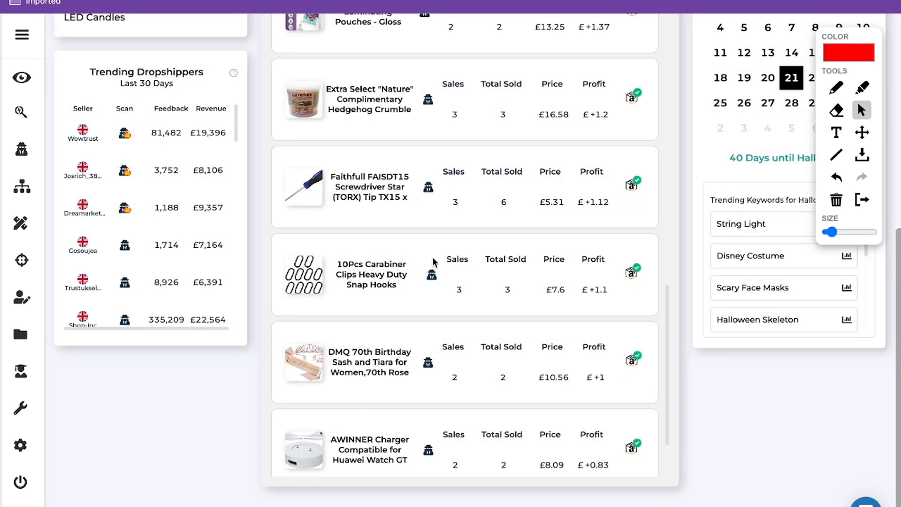
scroll(432, 257, "up", 12)
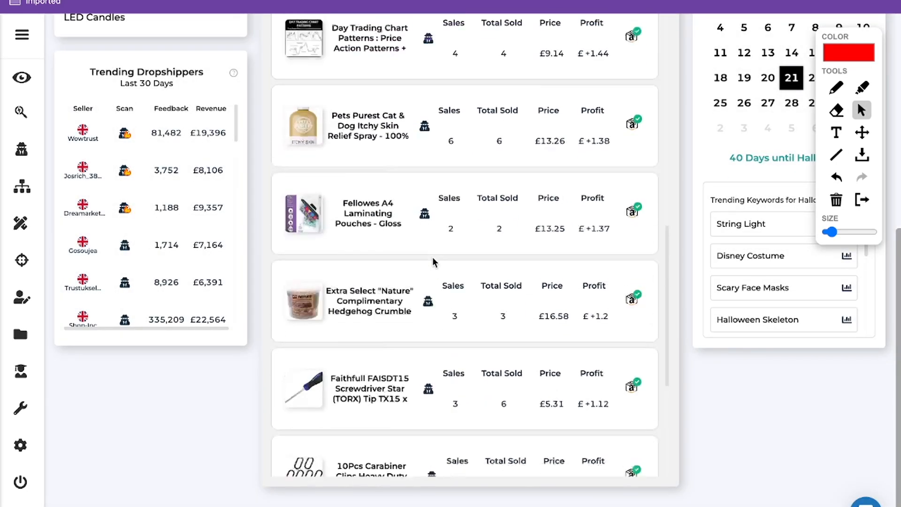
- Circle the Faithfull FAISDT15 screwdriver in red in the Trending eBay Products list
scroll(433, 268, "down", 5)
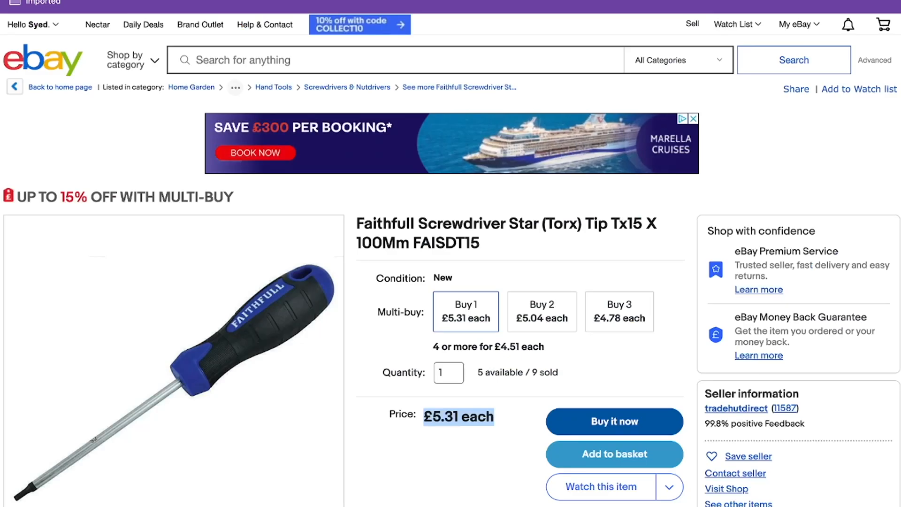
scroll(738, 307, "down", 3)
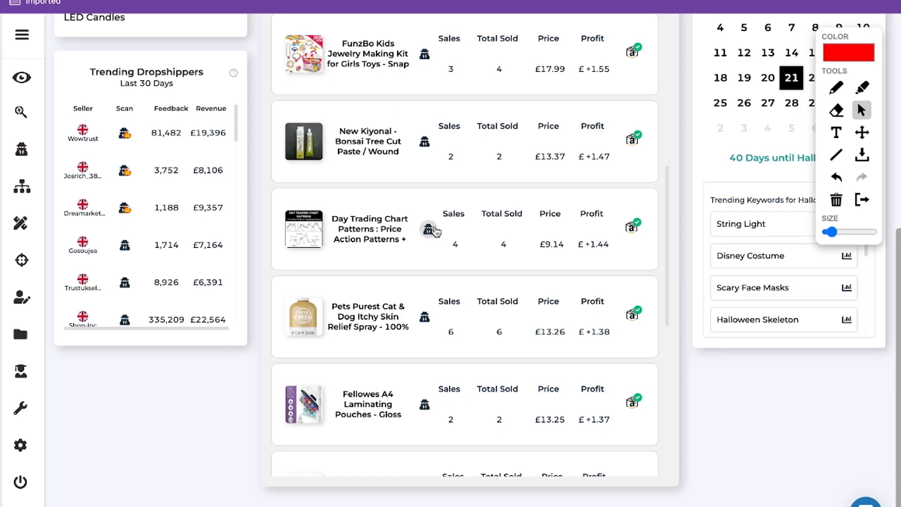
scroll(434, 226, "up", 2)
scroll(435, 226, "up", 7)
scroll(434, 240, "down", 10)
scroll(434, 241, "down", 6)
left_click(836, 87)
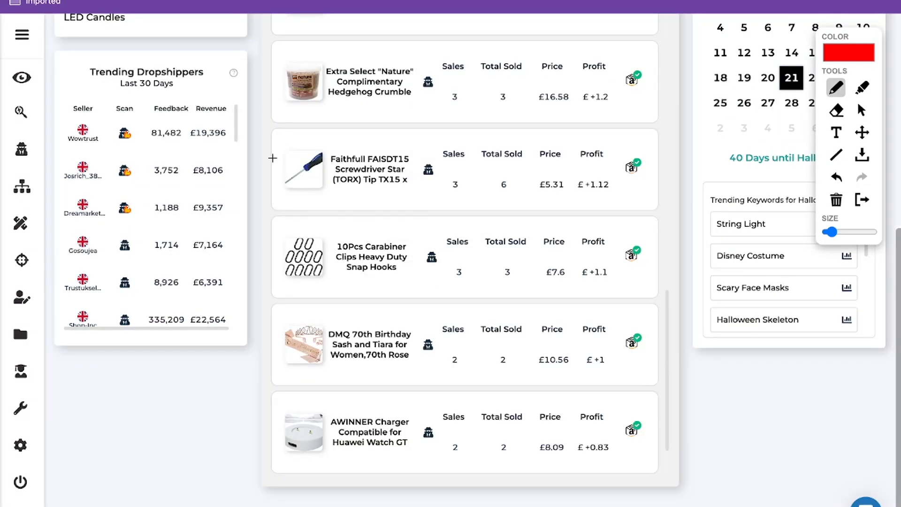
mouse_move(283, 144)
left_mouse_down()
mouse_move(479, 143)
mouse_move(251, 160)
mouse_move(273, 135)
left_mouse_up()
left_click(862, 110)
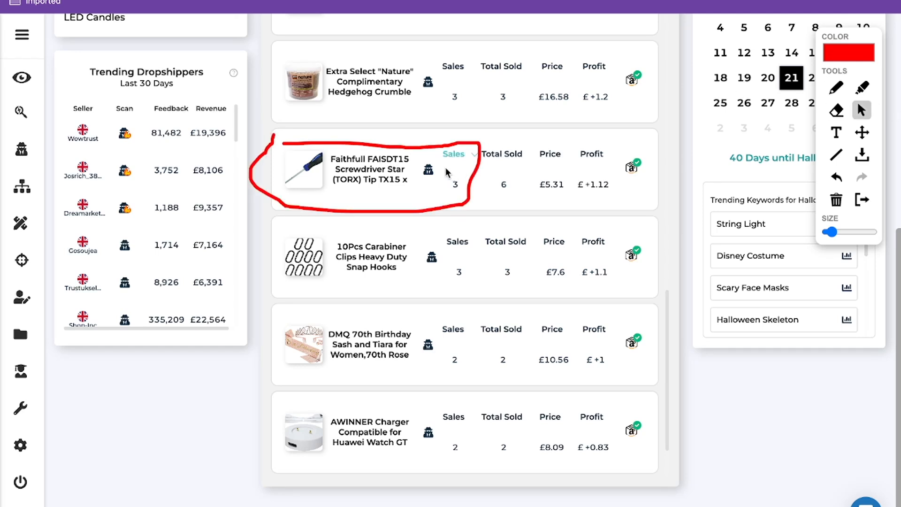
- Open the competitor research for the screwdriver's seller, tradehutdirect, and highlight its sale earnings
mouse_move(431, 172)
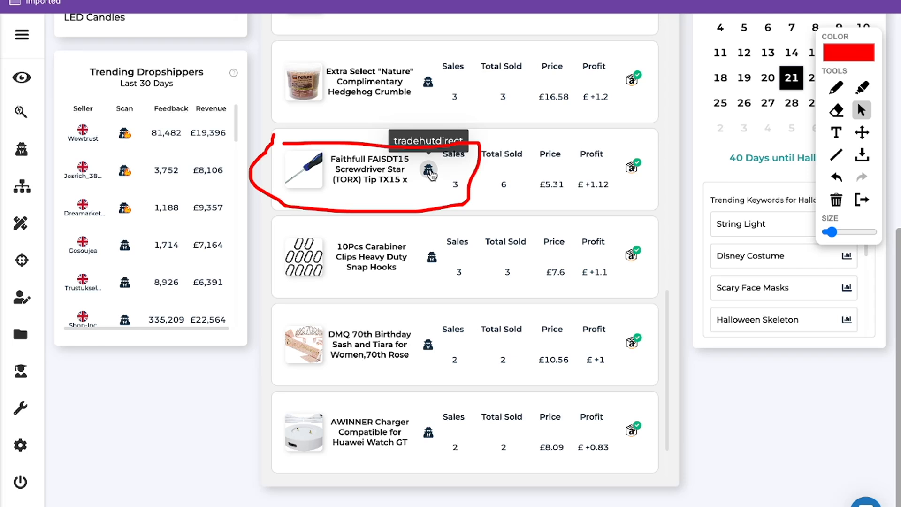
left_click(429, 171)
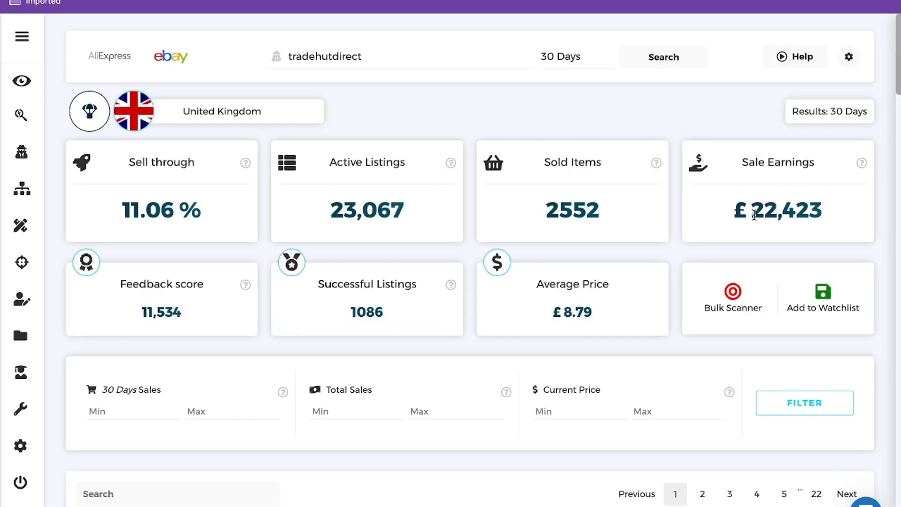
left_click_drag(755, 214, 840, 220)
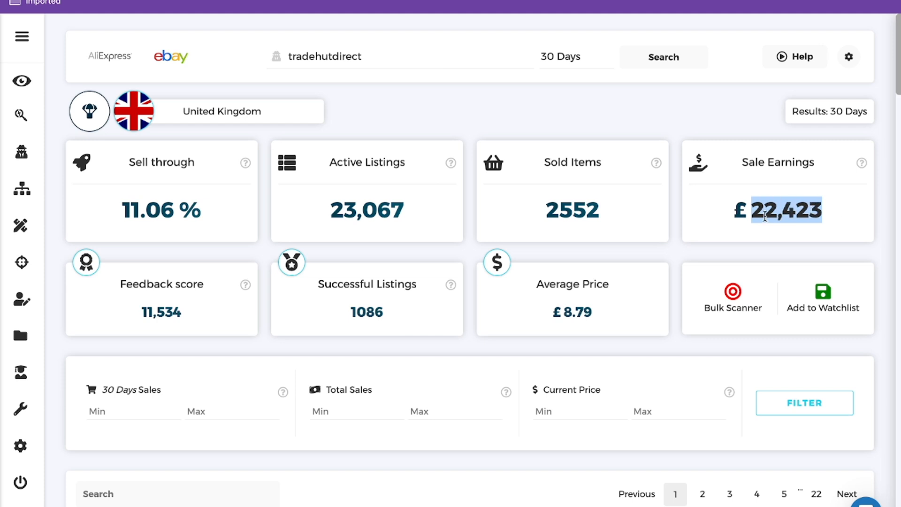
- Examine the seller's best-selling products and their Amazon supplier matches
scroll(610, 273, "down", 10)
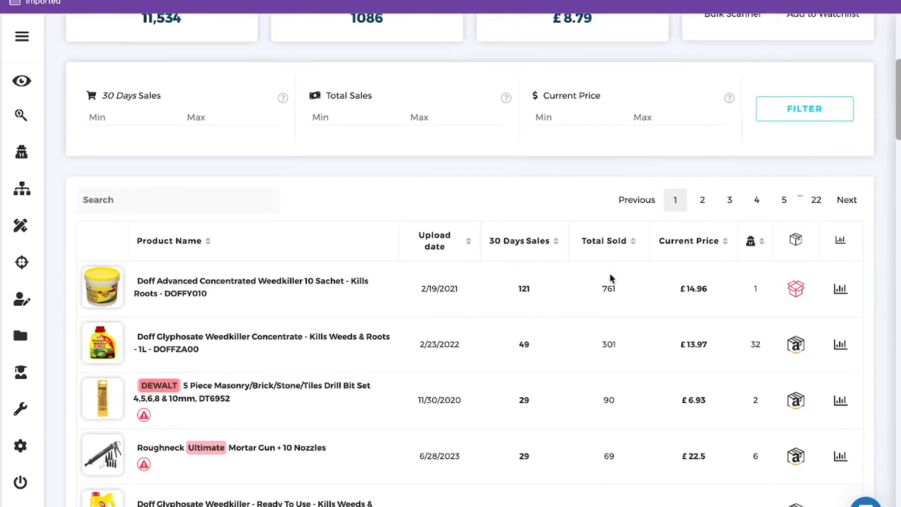
scroll(845, 339, "down", 1)
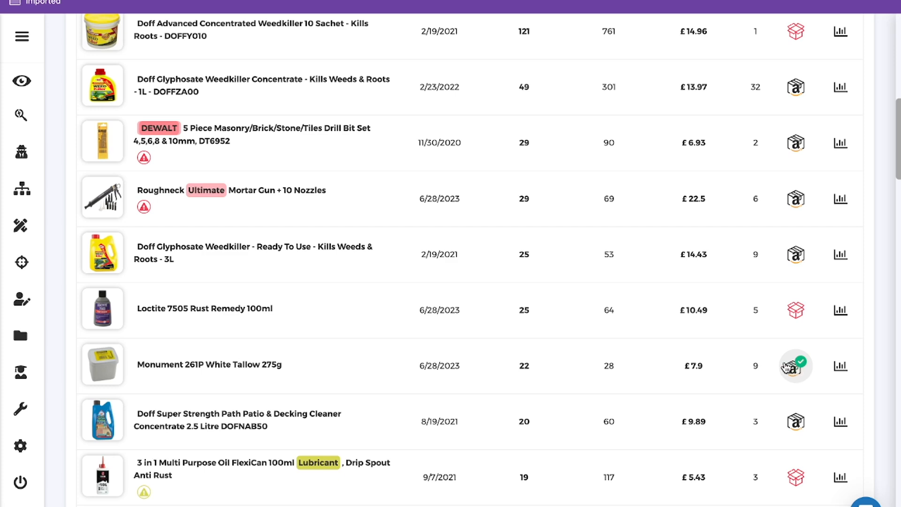
scroll(789, 366, "down", 5)
scroll(786, 367, "down", 8)
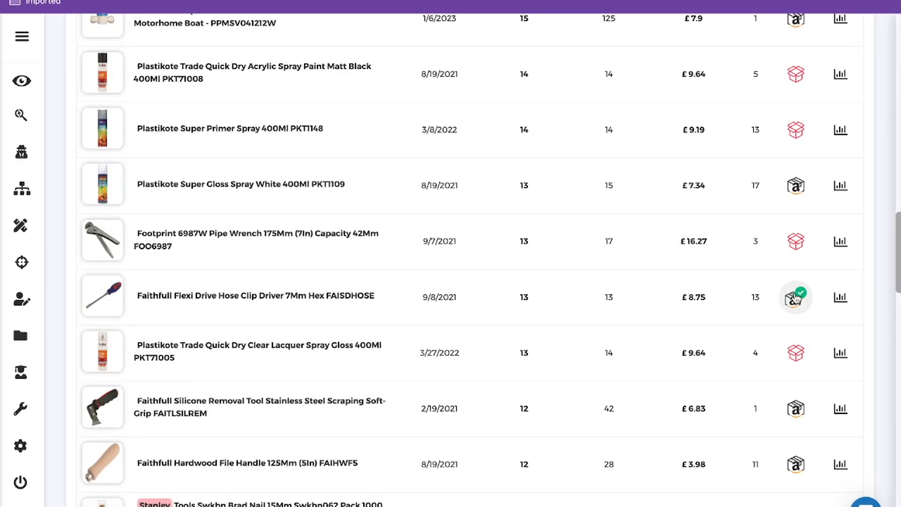
scroll(797, 328, "down", 4)
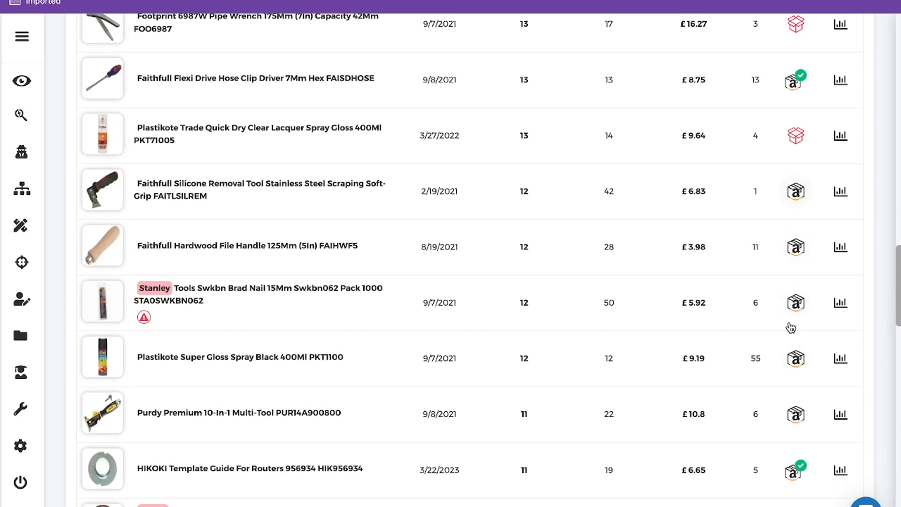
scroll(793, 394, "down", 6)
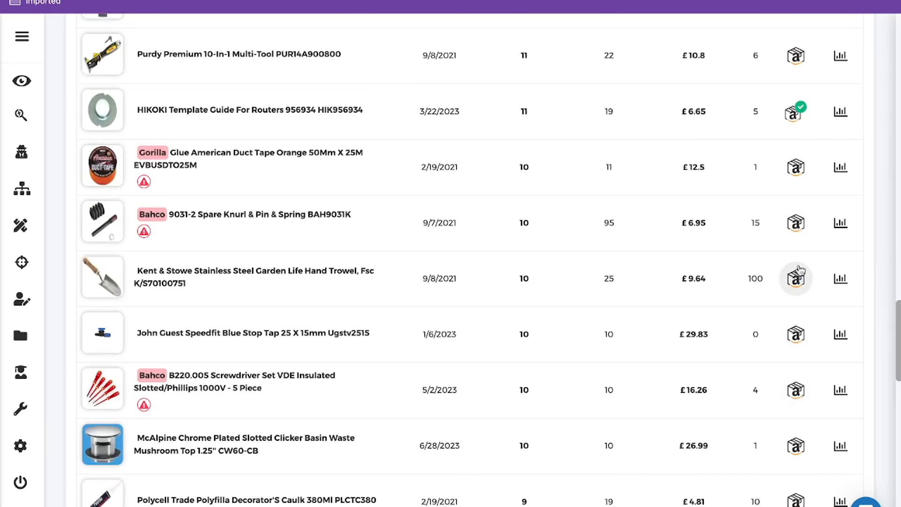
scroll(799, 277, "up", 15)
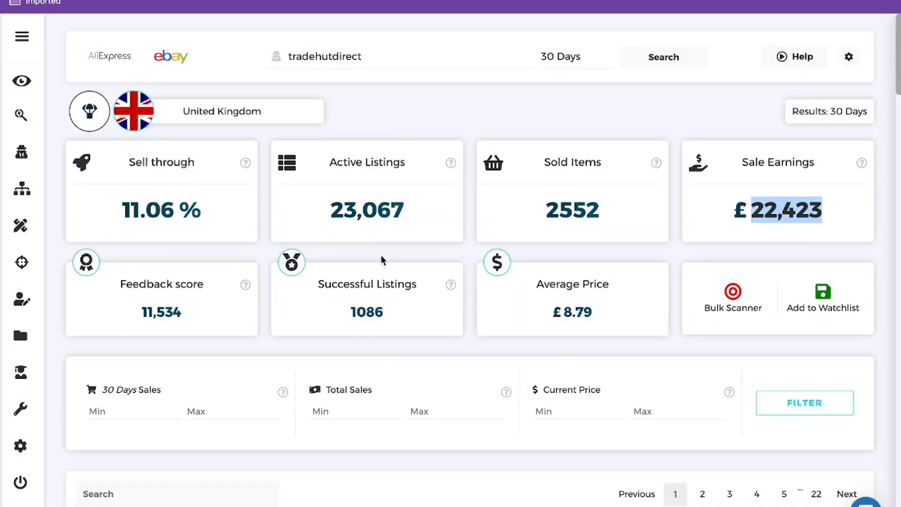
- Read through the seller's whole first page of products down to the last entry
scroll(381, 255, "down", 3)
scroll(381, 256, "down", 5)
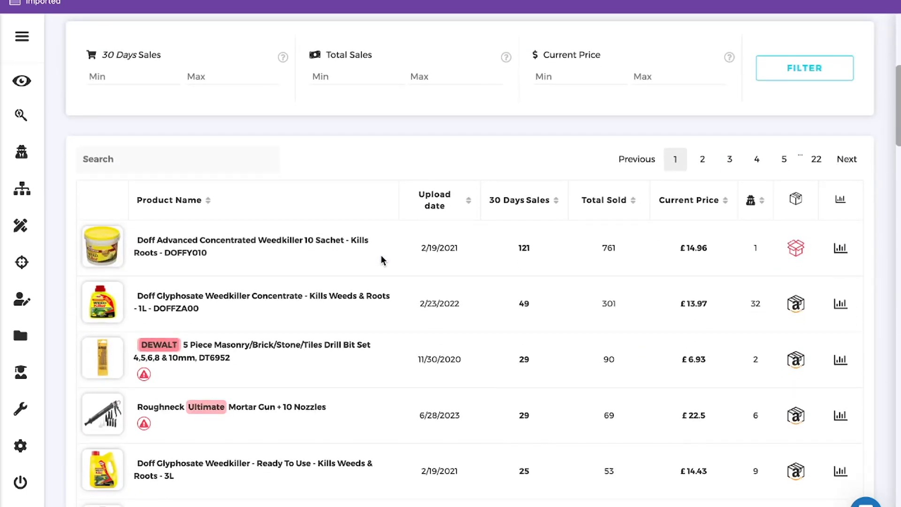
scroll(381, 260, "down", 5)
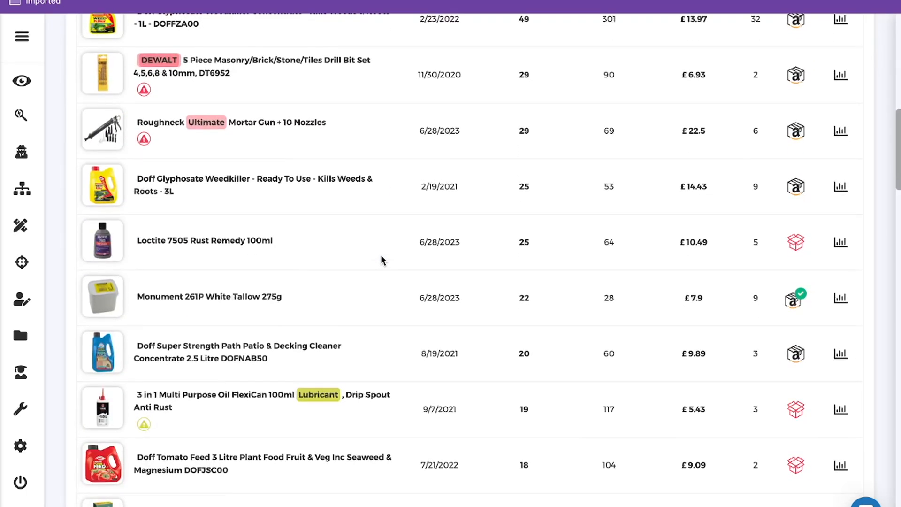
scroll(381, 260, "down", 10)
scroll(381, 259, "down", 20)
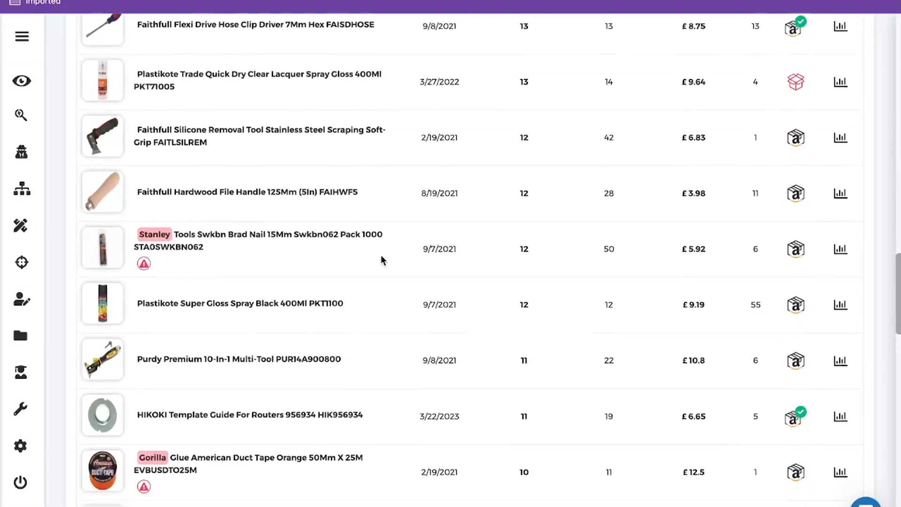
scroll(381, 260, "down", 17)
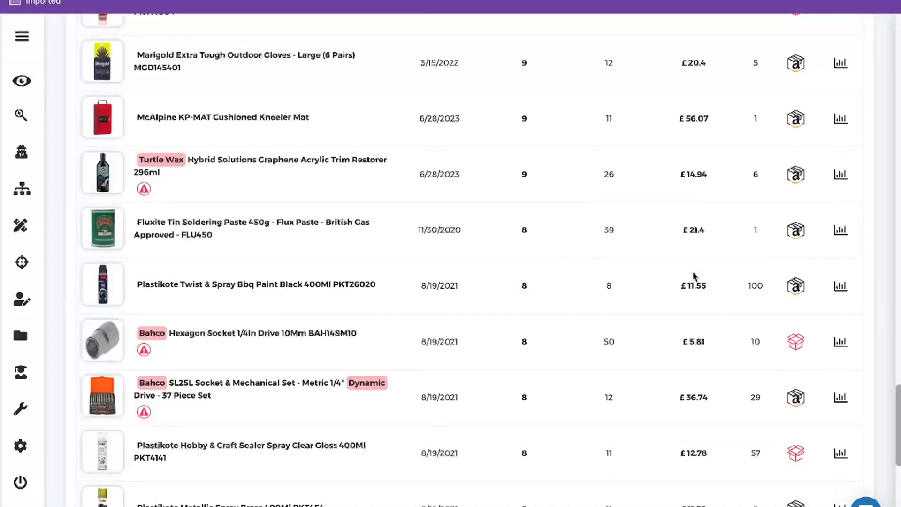
scroll(694, 276, "down", 1)
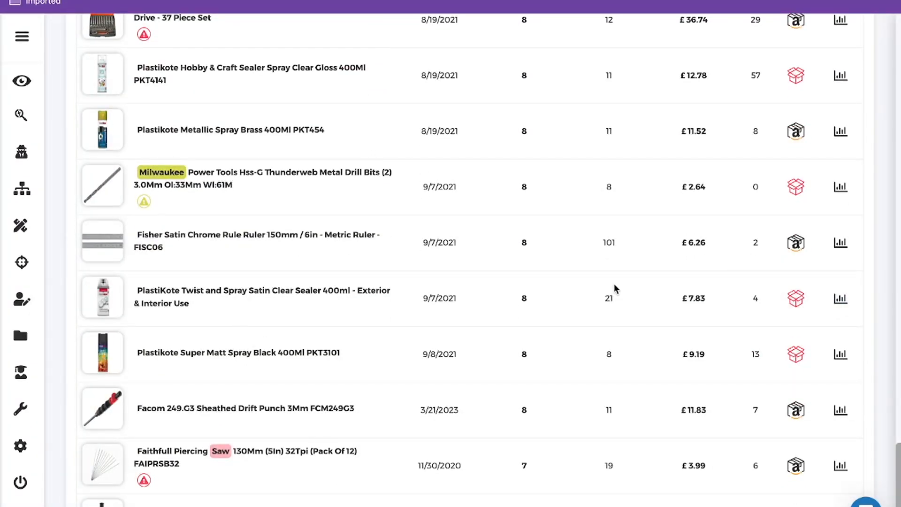
scroll(615, 286, "down", 3)
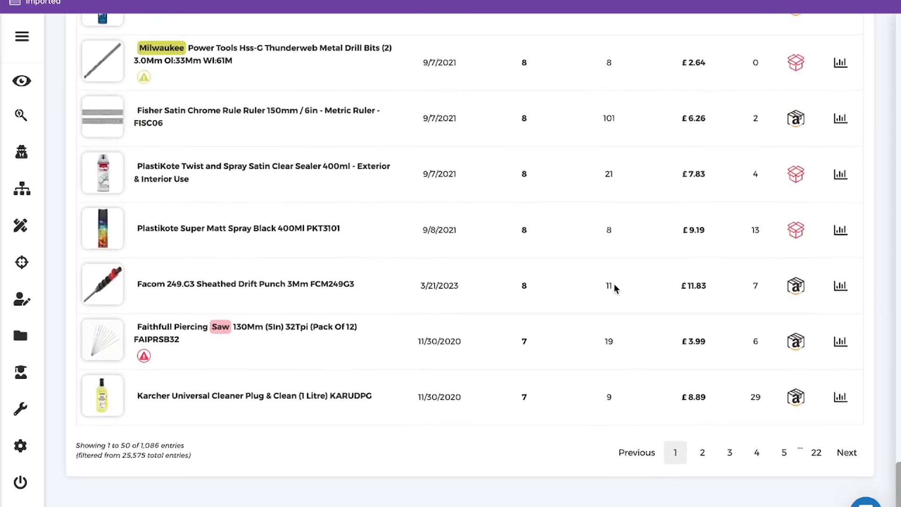
- Show page 2 of the seller's products and locate the Faithfull Tx15 screwdriver with its Amazon match
left_click(703, 454)
scroll(584, 315, "up", 9)
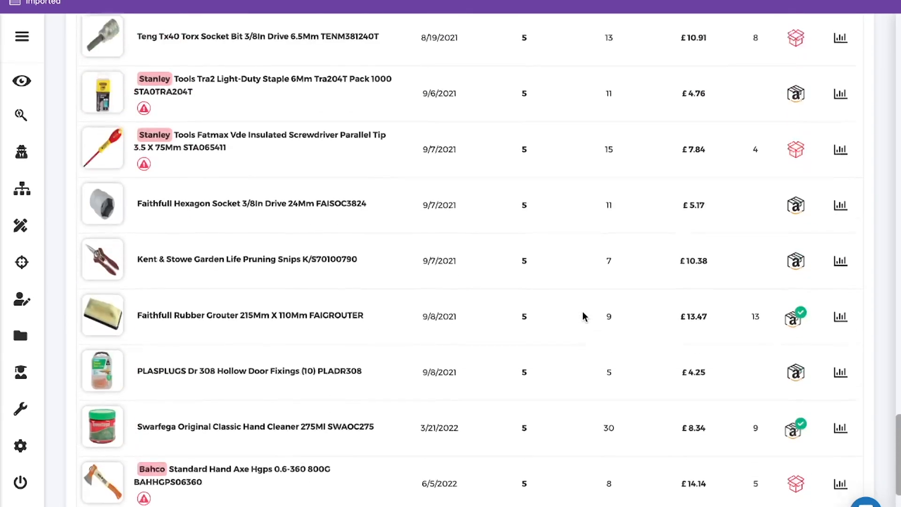
scroll(583, 316, "up", 2)
scroll(583, 316, "down", 11)
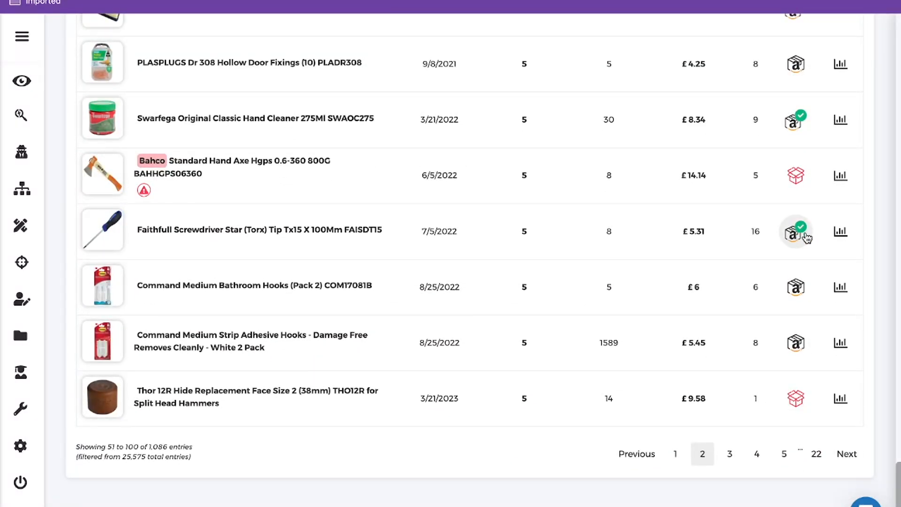
scroll(800, 225, "up", 20)
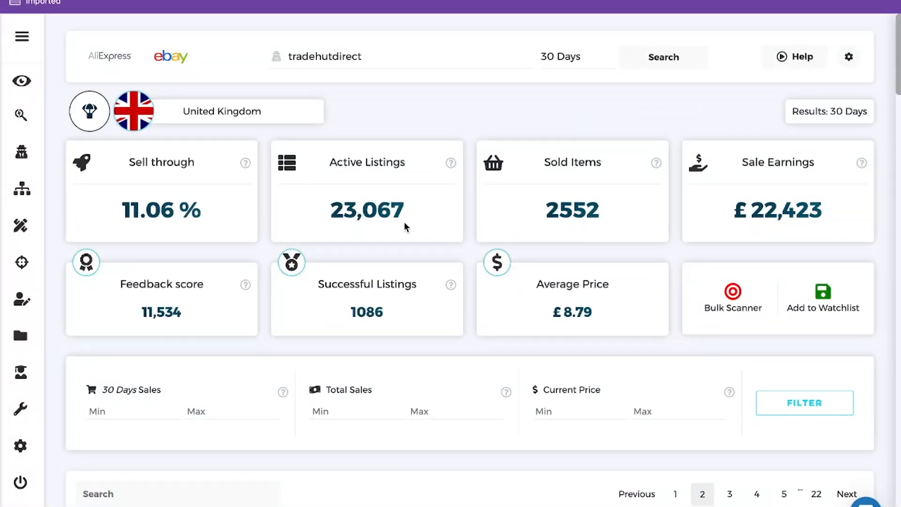
- Open the Autopilot scans and highlight the products found by the 05/18/2023 AliExpress scan and the OK scan
left_click(22, 264)
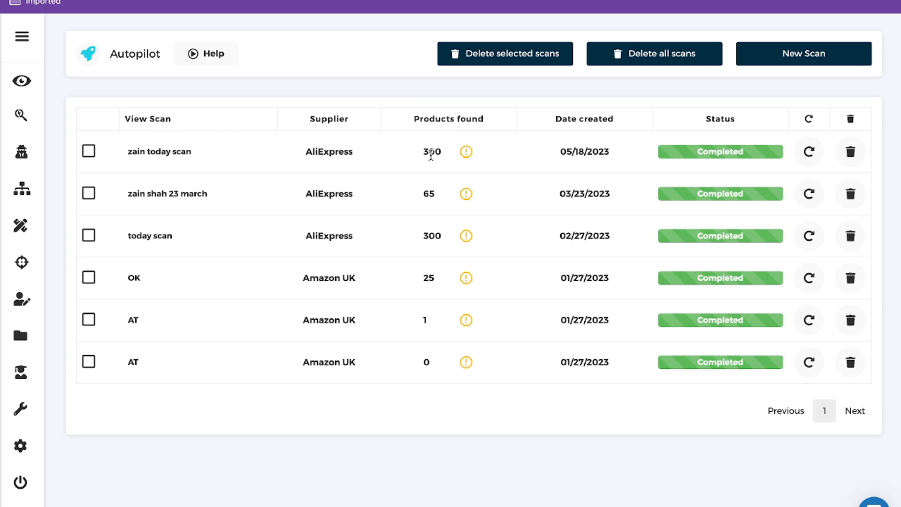
left_click_drag(425, 152, 445, 156)
left_click(426, 278)
left_click_drag(427, 278, 446, 283)
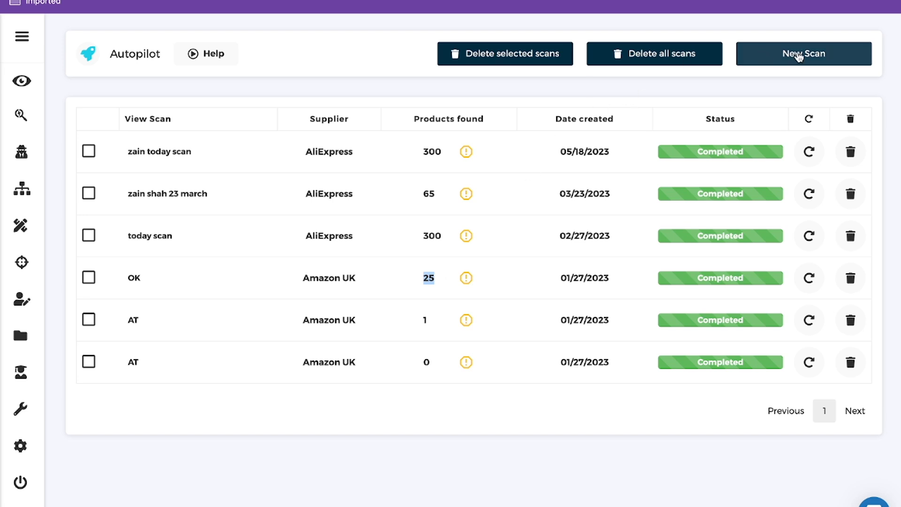
- Create a new Autopilot scan named "today scan urdu" with Amazon.co.uk as the supplier
left_click(796, 55)
left_click(316, 137)
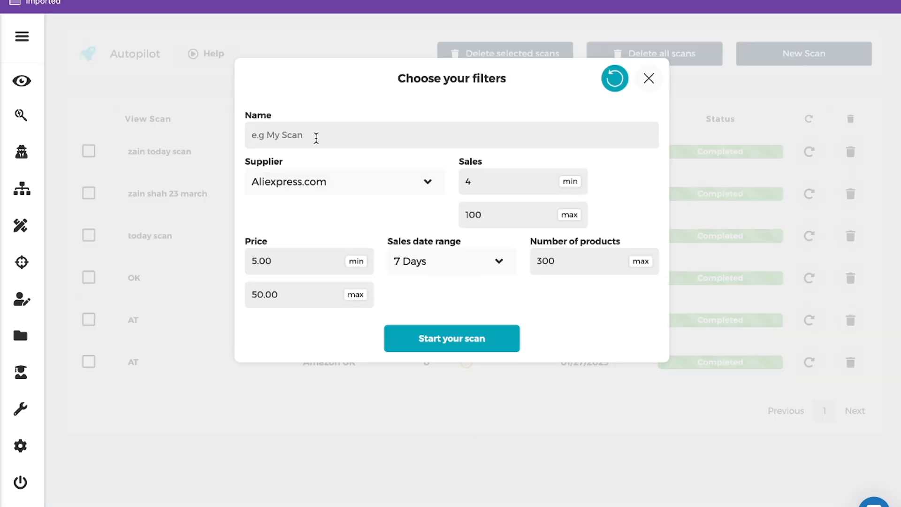
type("to")
left_click(319, 182)
left_click(318, 236)
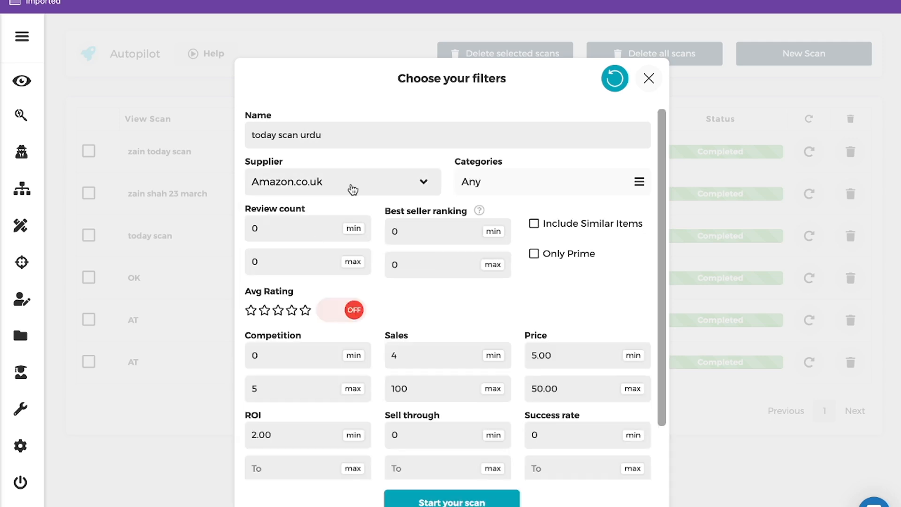
- Review the new scan's remaining filters and start the scan with their default values
scroll(353, 189, "down", 2)
scroll(401, 308, "up", 2)
scroll(402, 308, "down", 2)
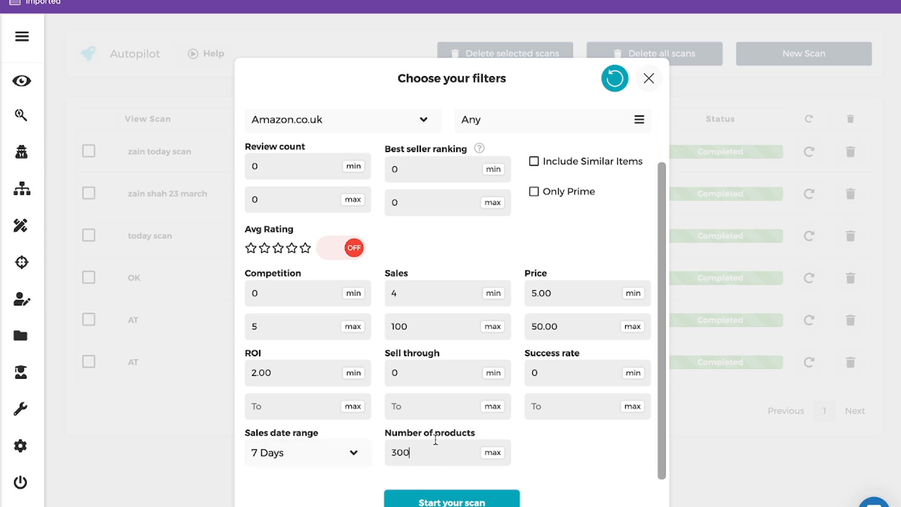
scroll(473, 280, "up", 1)
scroll(473, 279, "down", 1)
left_click(468, 502)
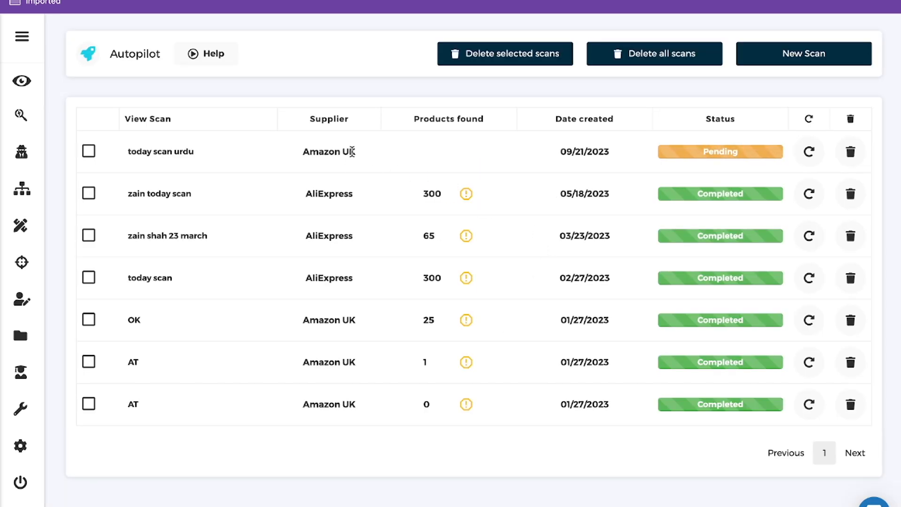
- Open the results of the "today scan urdu" scan, highlight the pill box's supplier price and examine the matched eBay and supplier products
left_click_drag(382, 155, 281, 148)
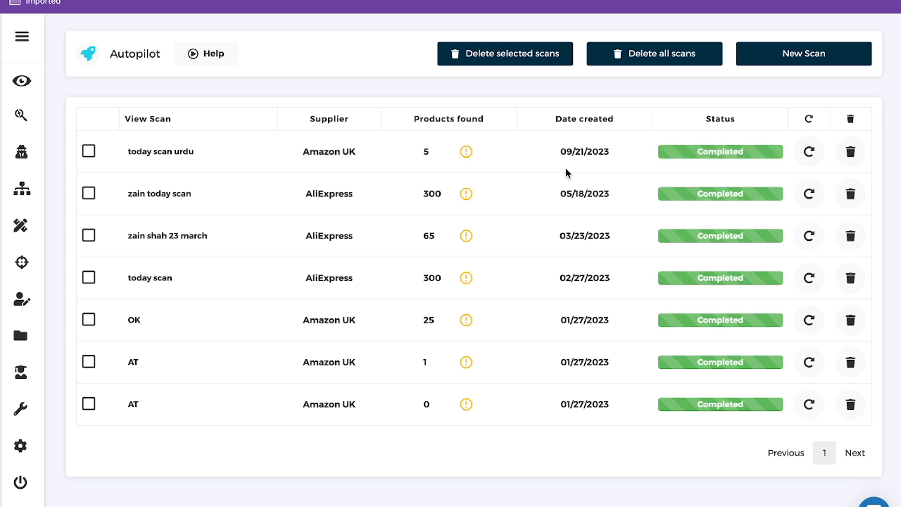
mouse_move(467, 159)
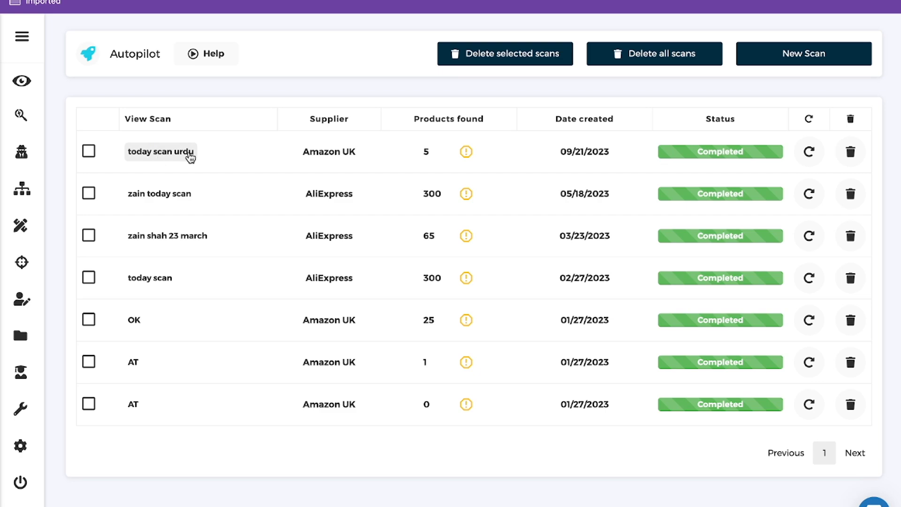
scroll(435, 234, "down", 6)
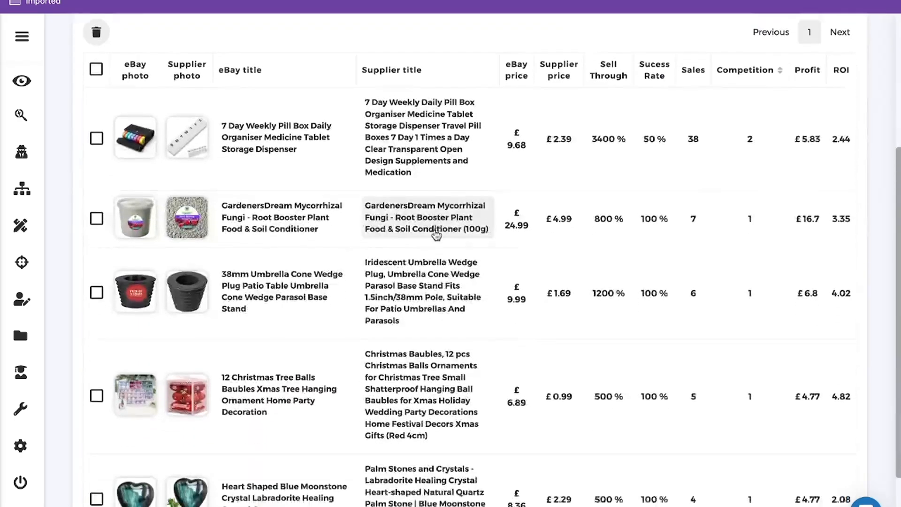
scroll(160, 267, "up", 2)
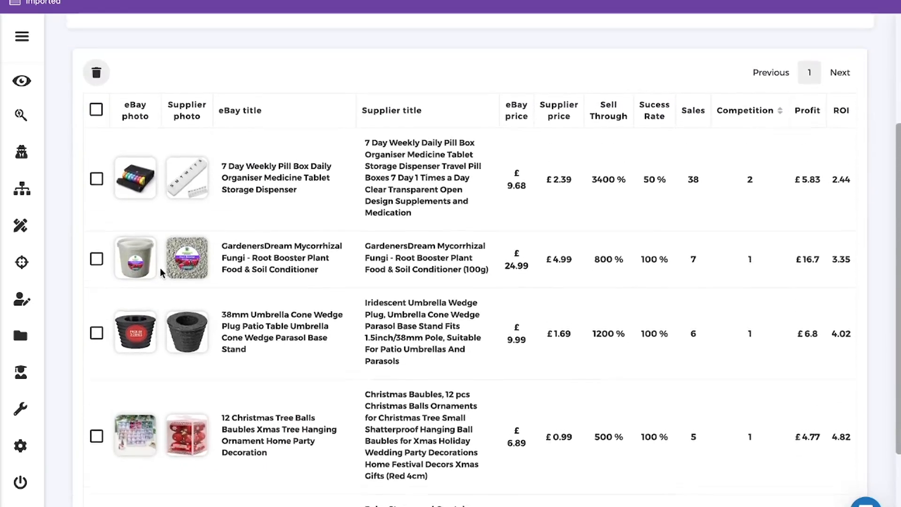
scroll(501, 315, "up", 1)
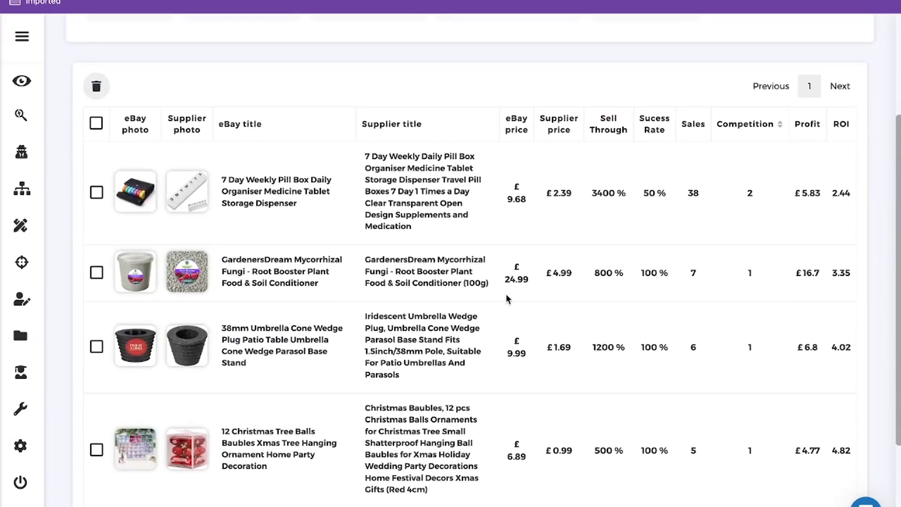
scroll(595, 196, "down", 1)
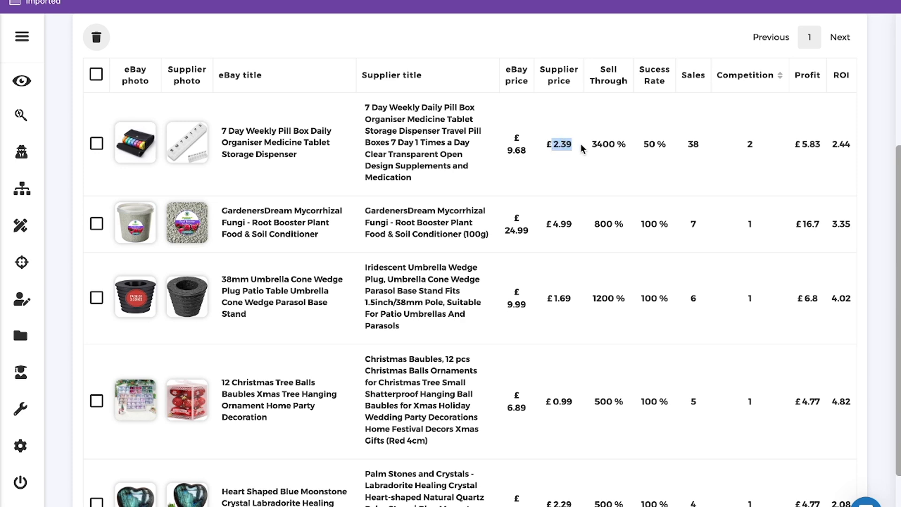
scroll(514, 153, "down", 1)
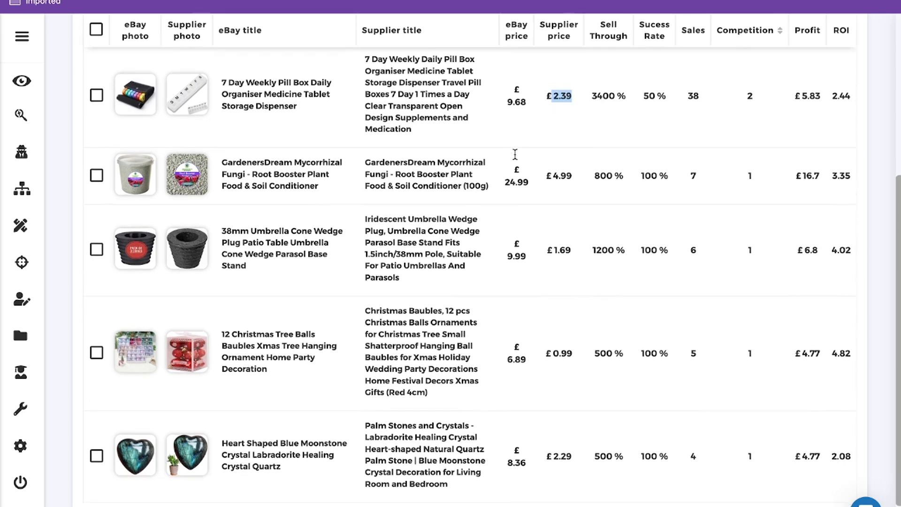
- Highlight the supplier price and eBay price of the Heart Shaped Blue Moonstone Crystal match in the scan results
scroll(514, 153, "down", 1)
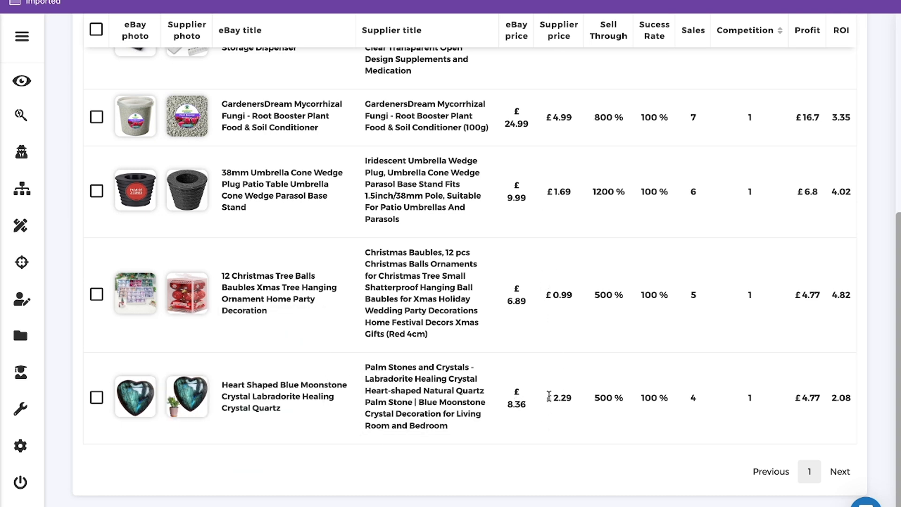
left_click_drag(547, 398, 579, 403)
left_click_drag(509, 403, 520, 404)
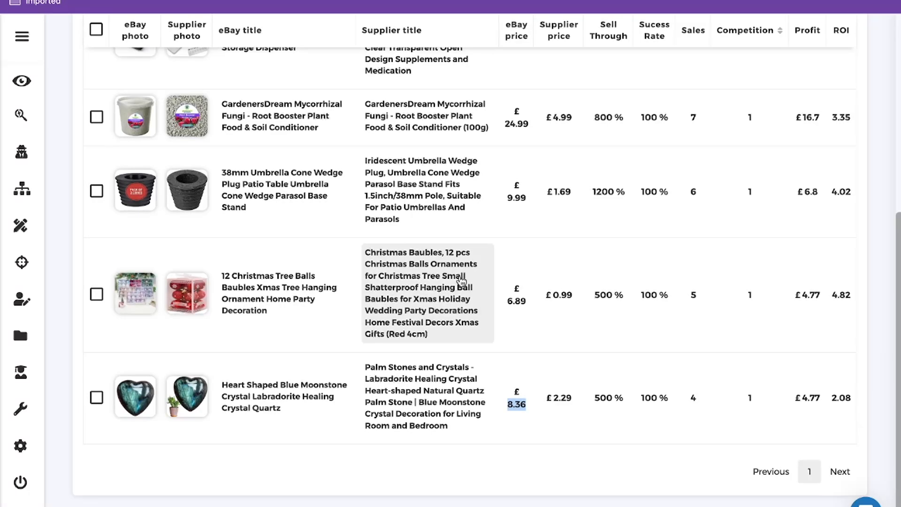
scroll(462, 281, "up", 7)
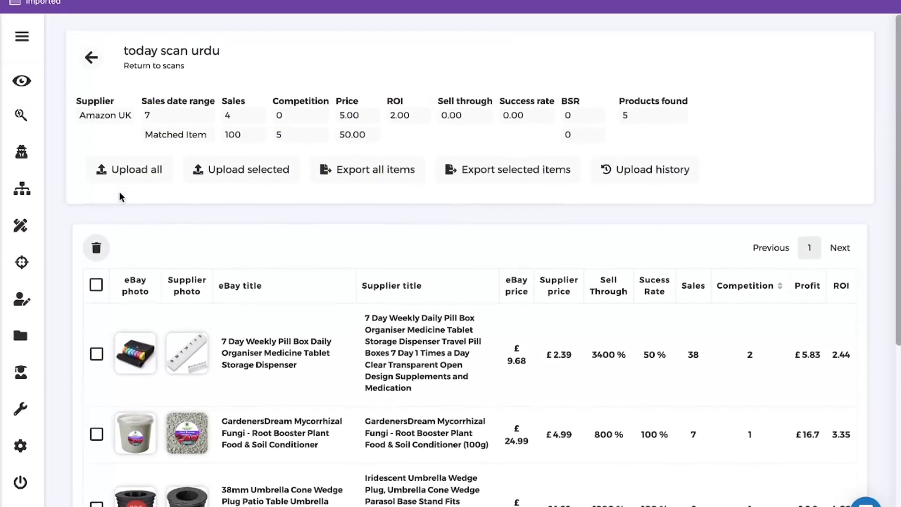
- Open the title builder and search for "iphone cable" keywords on eBay United Kingdom over 30 days
left_click(24, 235)
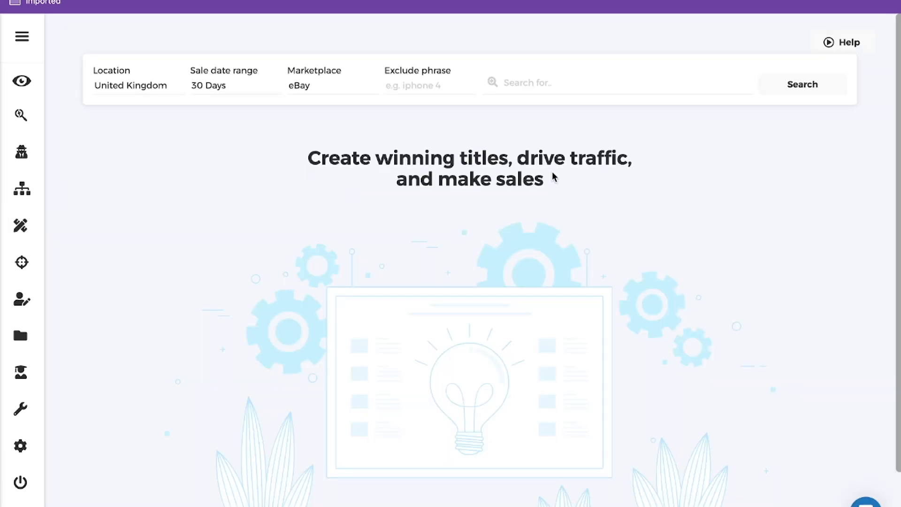
left_click(529, 84)
type("iphone cable")
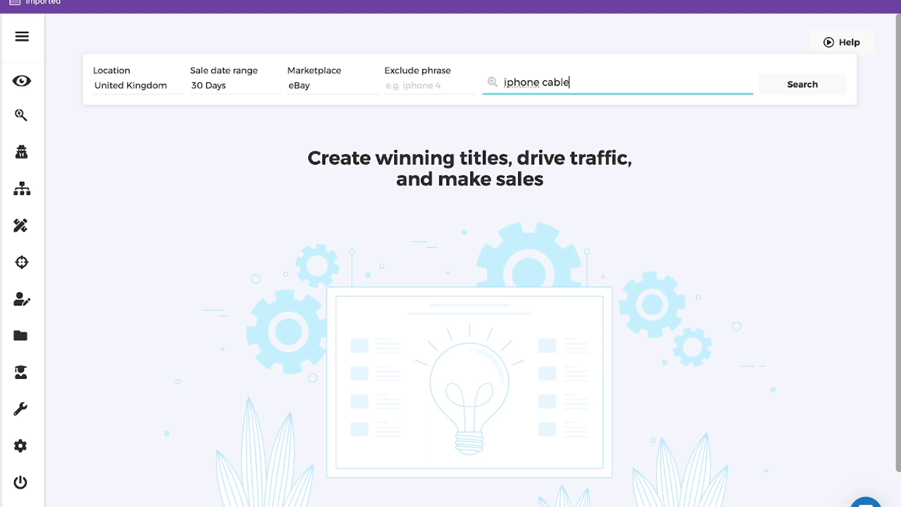
key("Return")
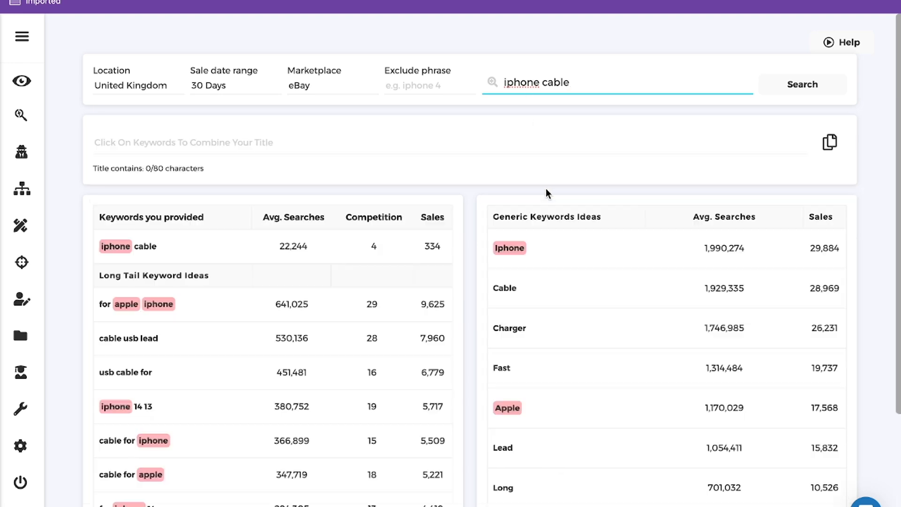
- Build the title "Iphone Cable Usb Lead Fast Charger For Iphone 12 13 14" from the keyword ideas and highlight it
scroll(369, 208, "down", 4)
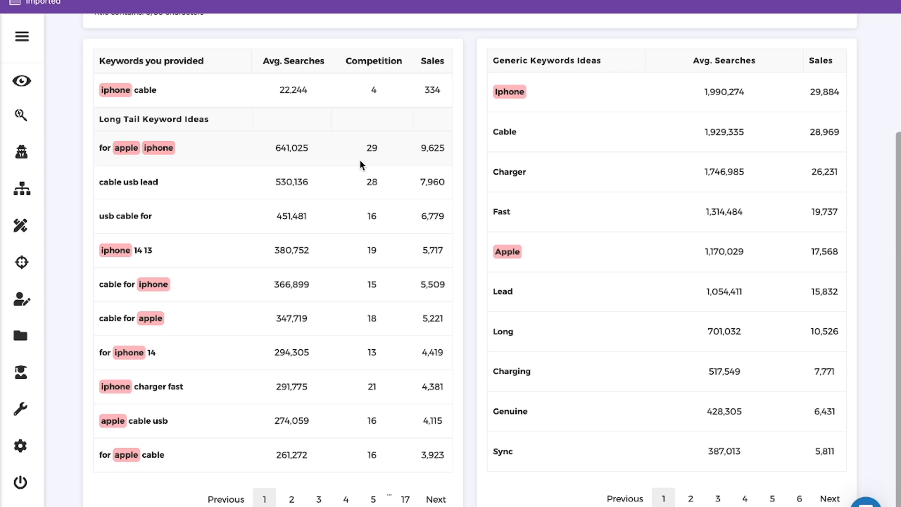
mouse_move(517, 98)
scroll(162, 309, "up", 5)
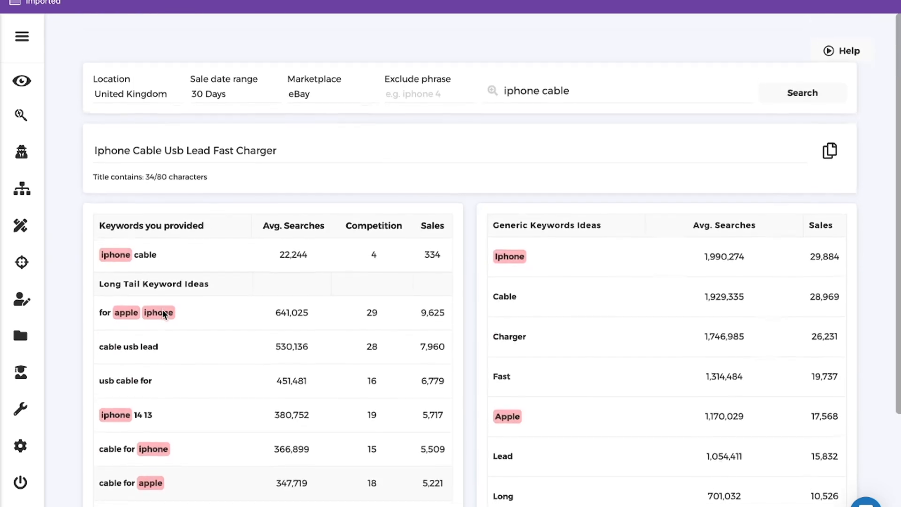
left_click(294, 142)
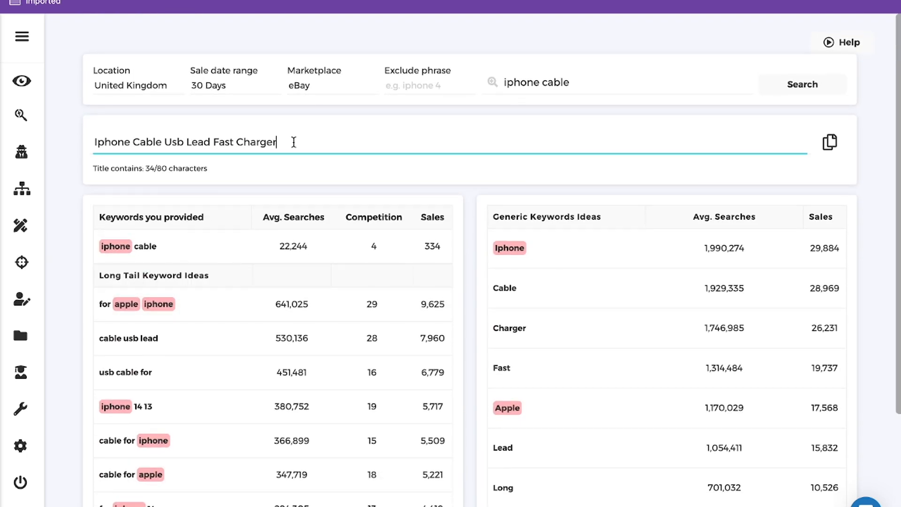
type("For Ip")
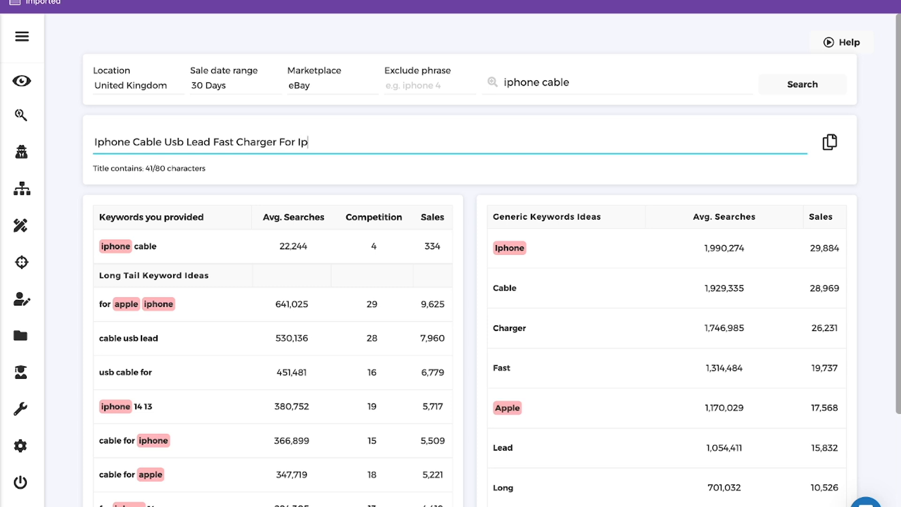
type("hone 12 13 14")
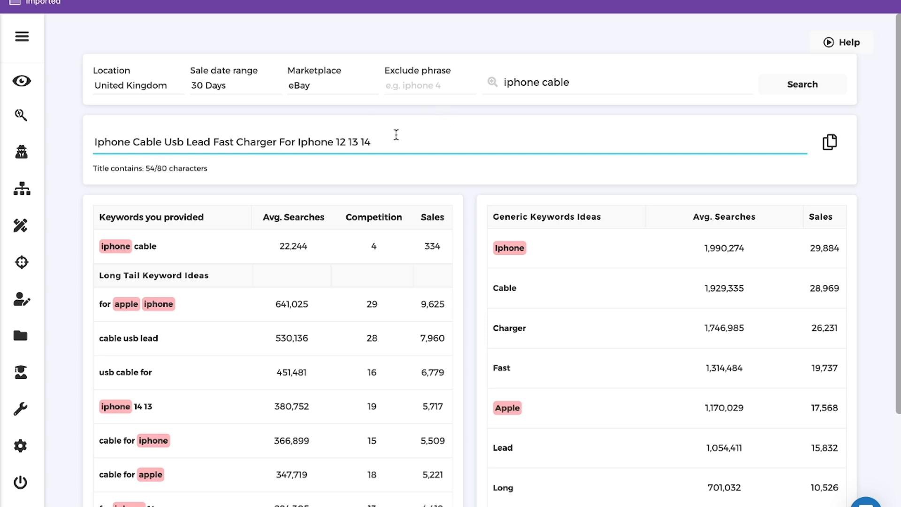
left_click_drag(396, 137, 66, 147)
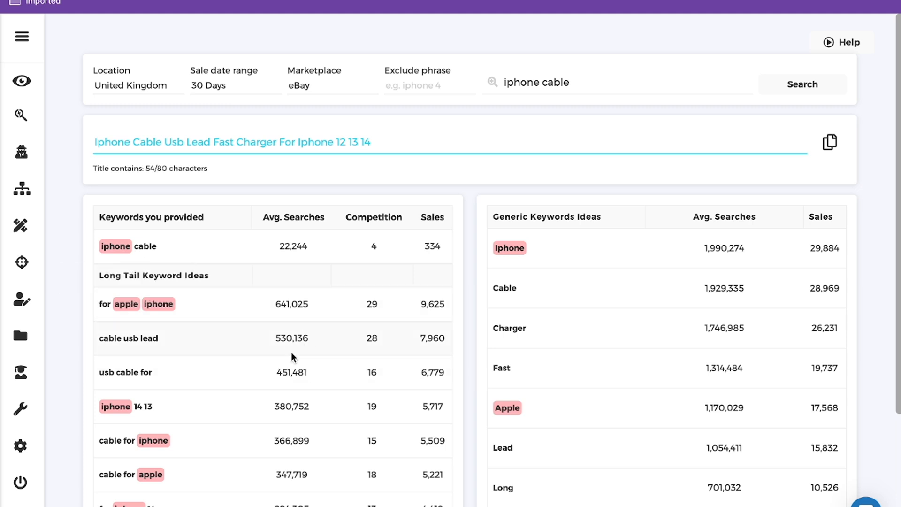
scroll(292, 319, "down", 4)
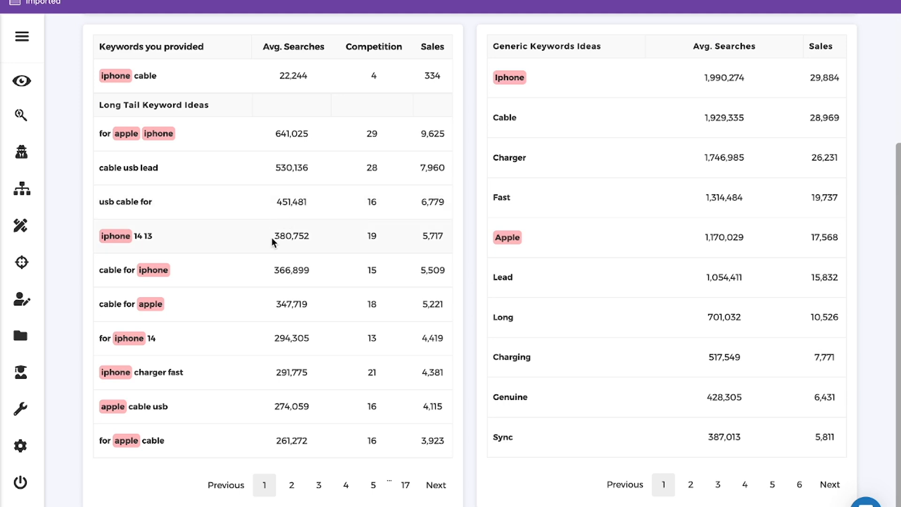
scroll(263, 384, "up", 4)
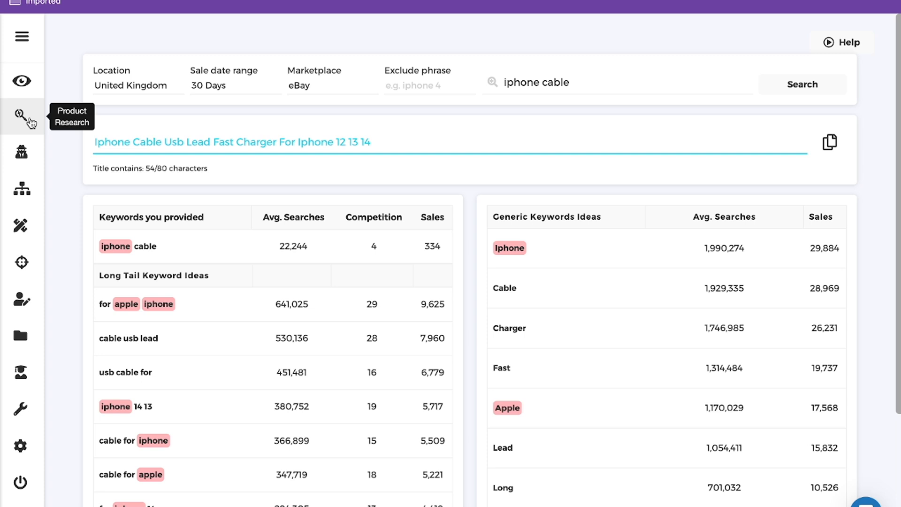
- Open Product Research and search eBay for "iphone cable" with the existing United Kingdom, fixed price and brand new filters
left_click(30, 123)
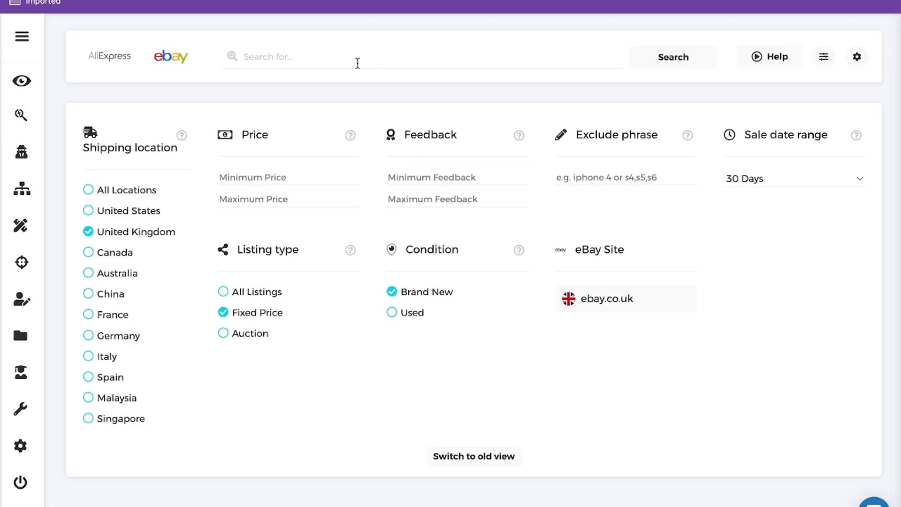
left_click(342, 58)
type("iphone cable")
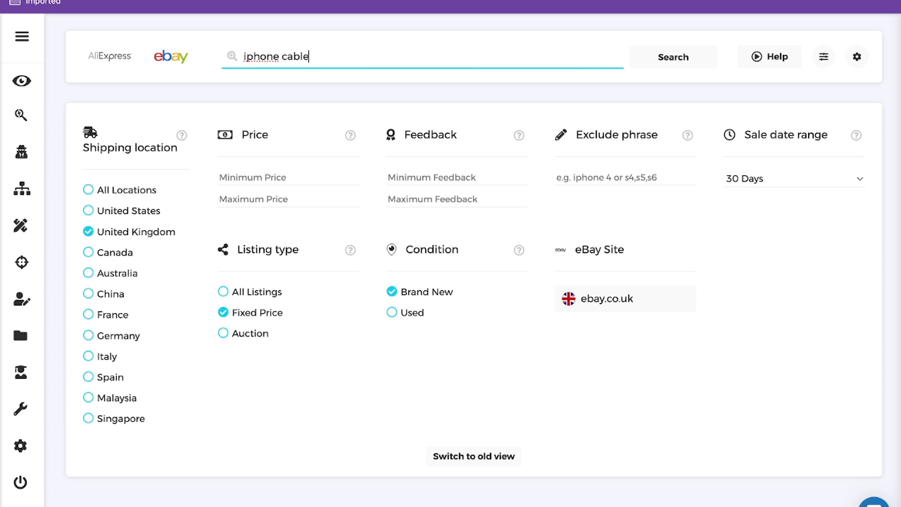
key("Return")
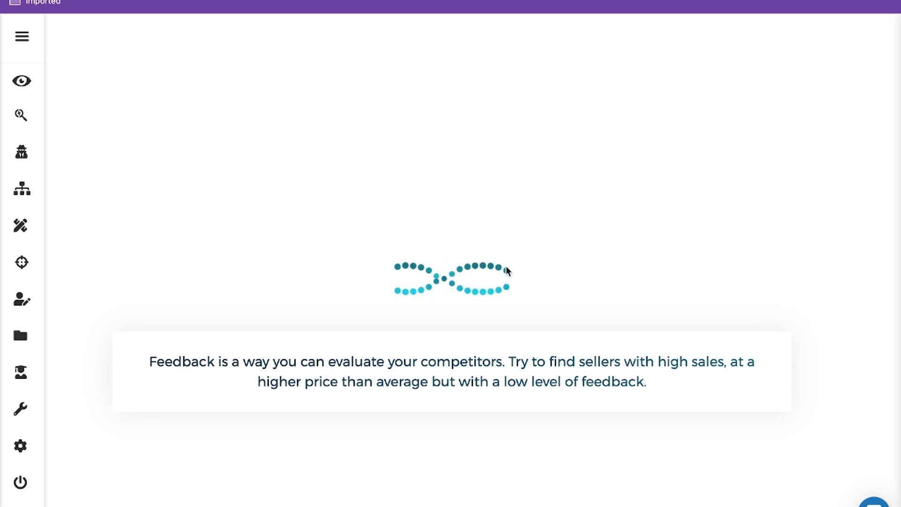
- Examine the iphone cable listings, highlighting the total sold of akh_30's USB cable and foztechofficial's Fast Charger Sync cable
scroll(506, 271, "down", 10)
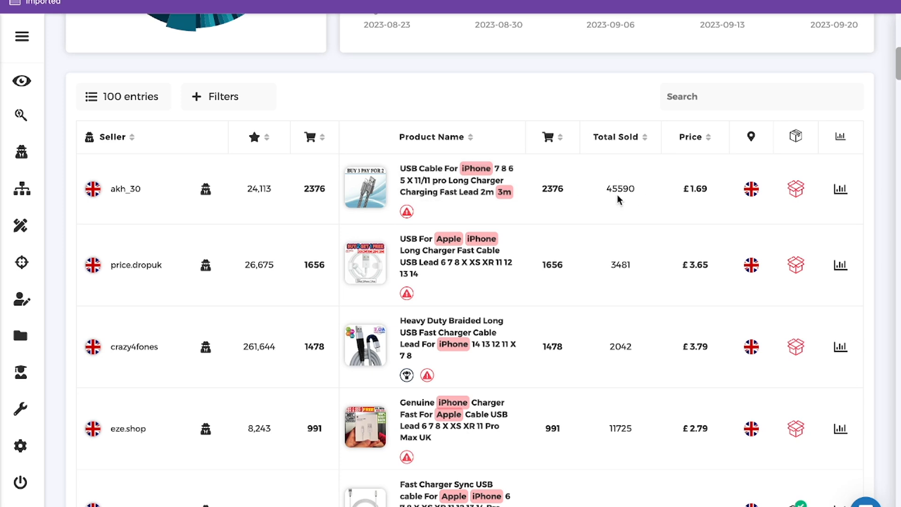
left_click_drag(607, 189, 659, 196)
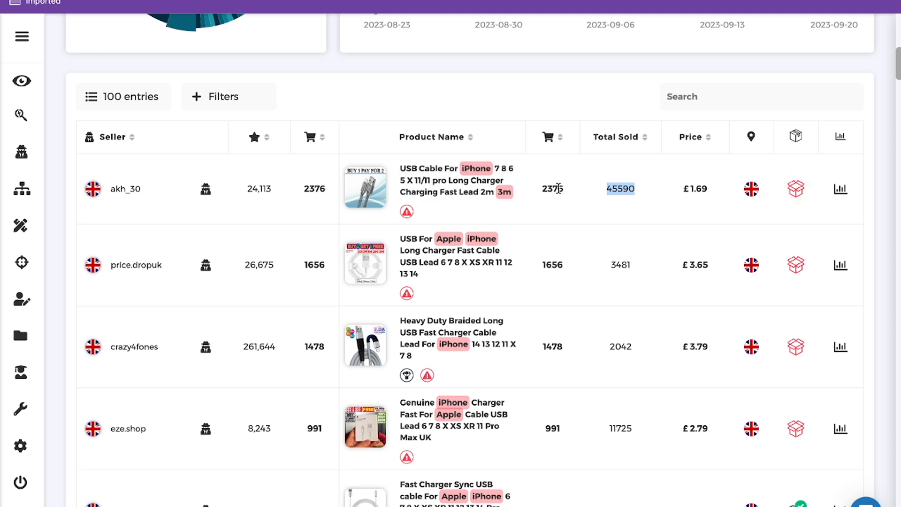
scroll(469, 300, "down", 5)
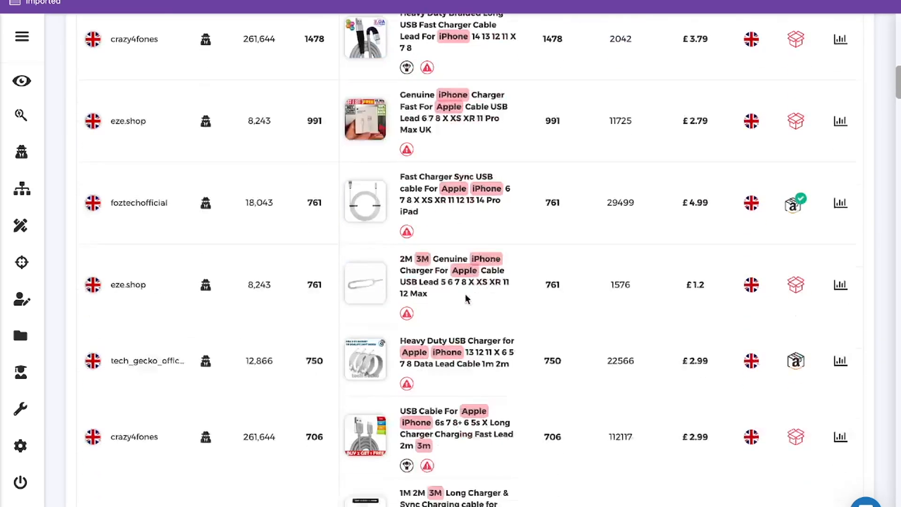
scroll(465, 286, "up", 3)
scroll(422, 234, "down", 5)
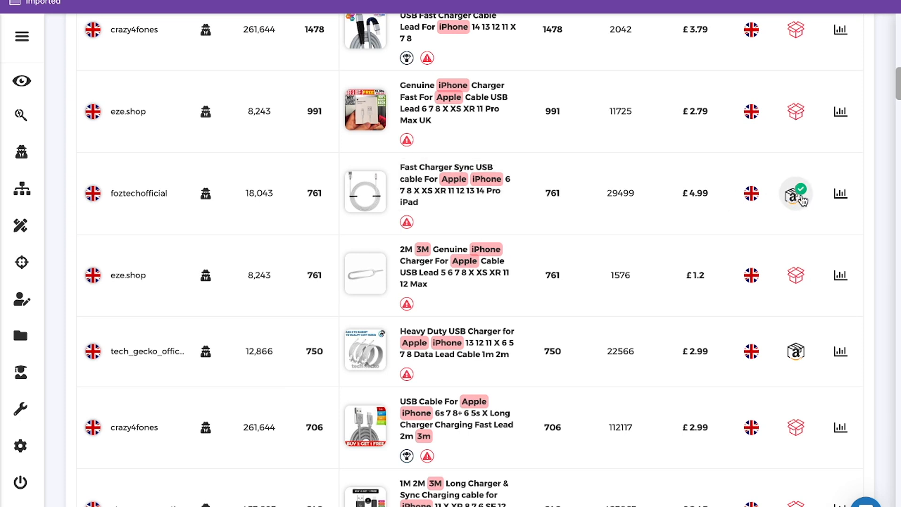
left_click_drag(605, 197, 639, 198)
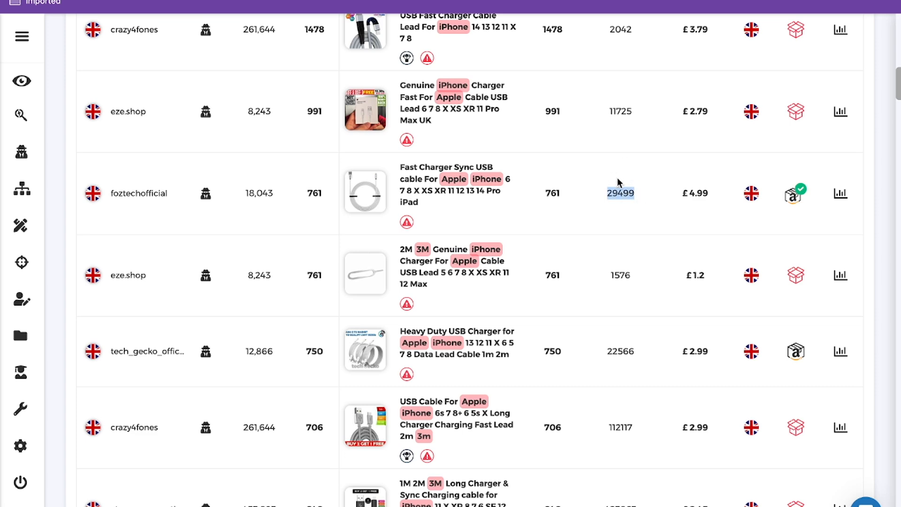
scroll(298, 207, "down", 15)
scroll(295, 207, "down", 5)
scroll(295, 211, "up", 20)
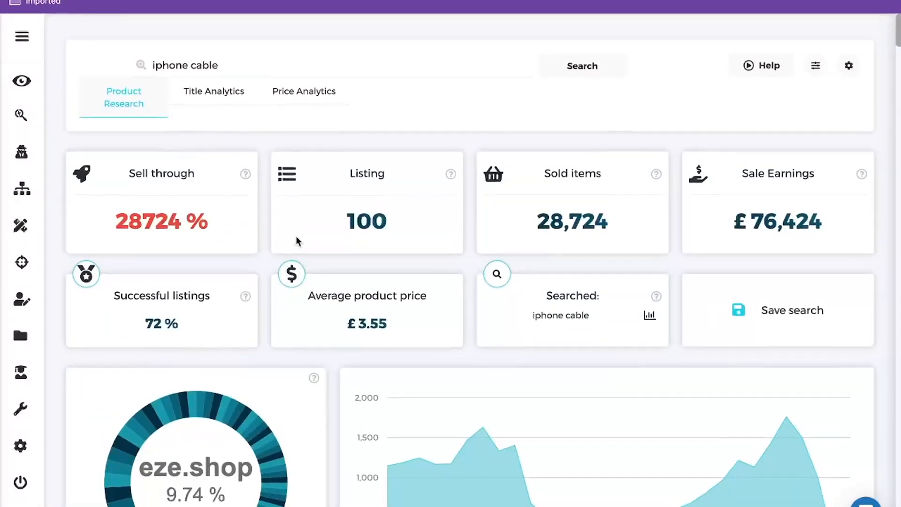
- Examine the sales chart and highlight the listing, sold items, sale earnings and sell through figures for iphone cable
scroll(296, 241, "down", 5)
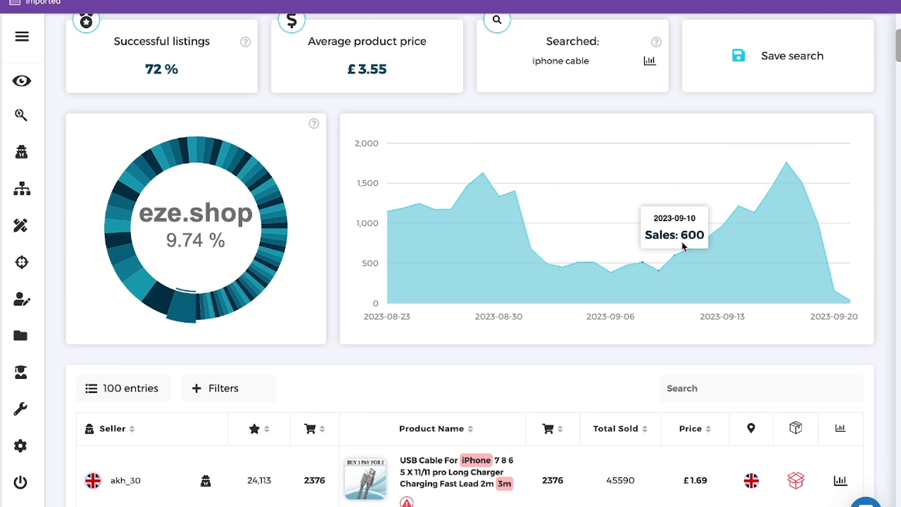
scroll(369, 239, "up", 3)
left_click_drag(404, 218, 323, 215)
scroll(323, 218, "up", 2)
left_click_drag(623, 215, 500, 214)
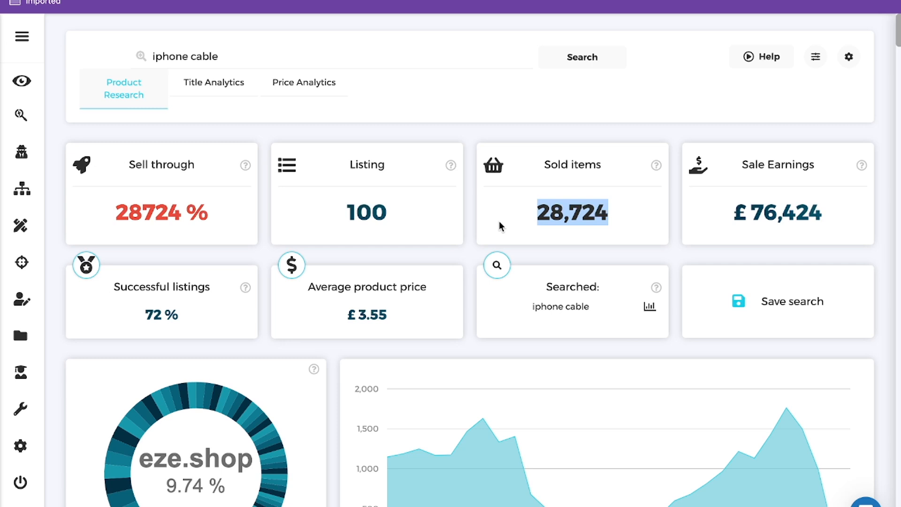
left_click_drag(825, 213, 726, 212)
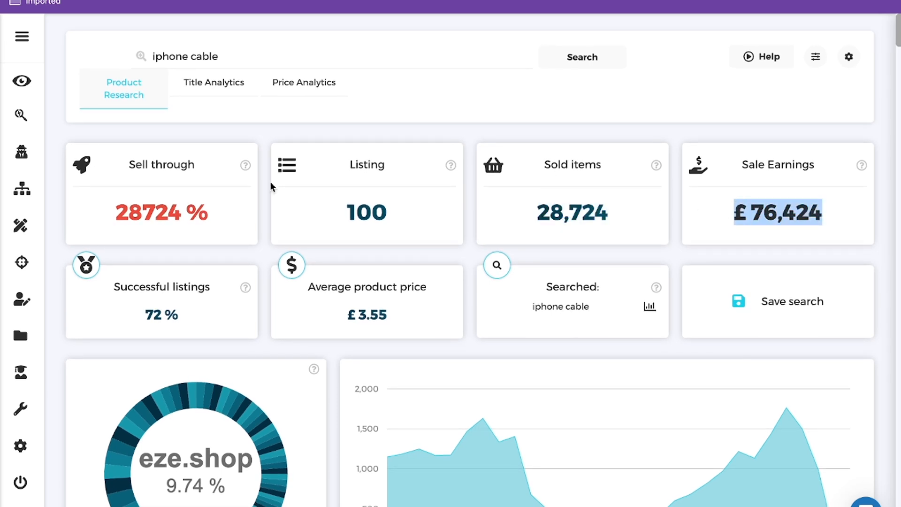
left_click_drag(218, 205, 70, 200)
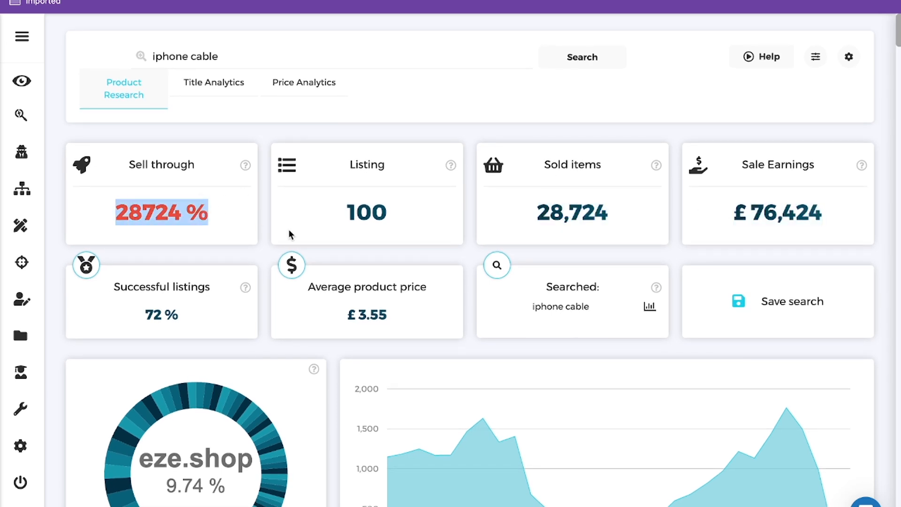
scroll(516, 314, "down", 9)
scroll(516, 314, "down", 20)
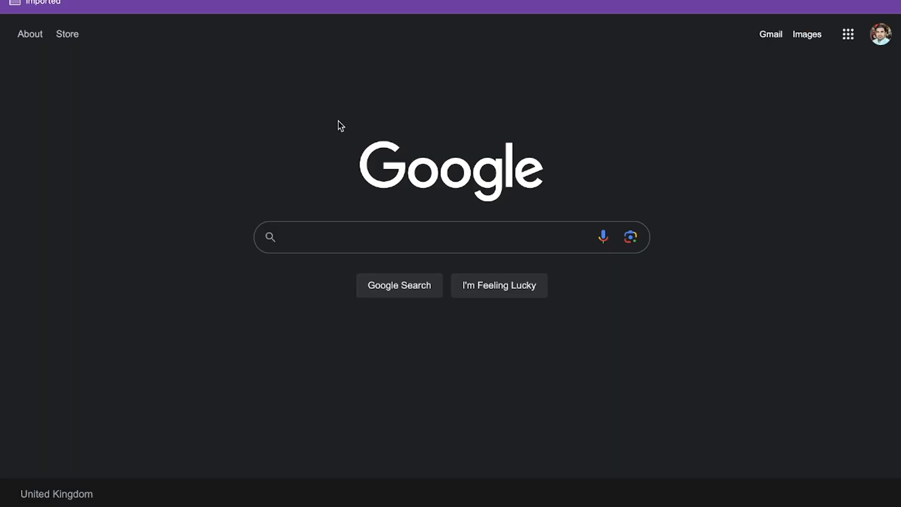
- Switch to Google and search for the creator's Facebook page by name
type("fa")
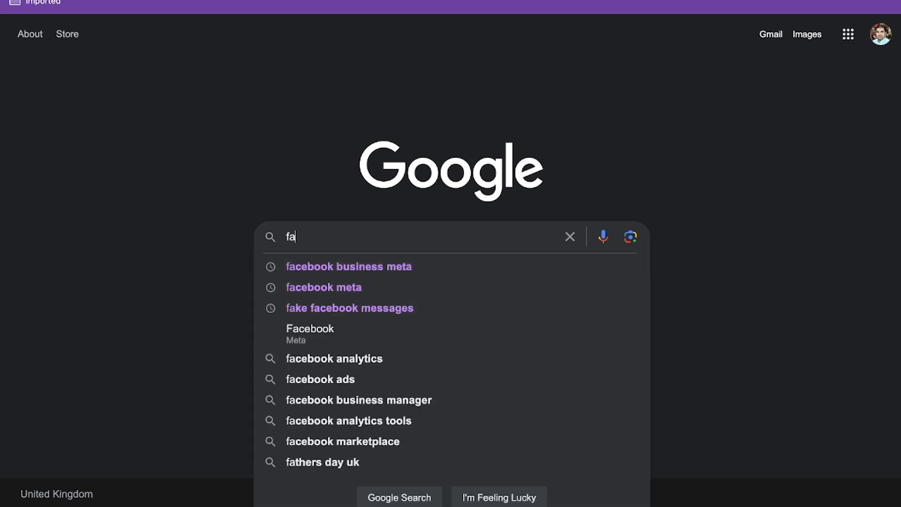
type("cebook zain ")
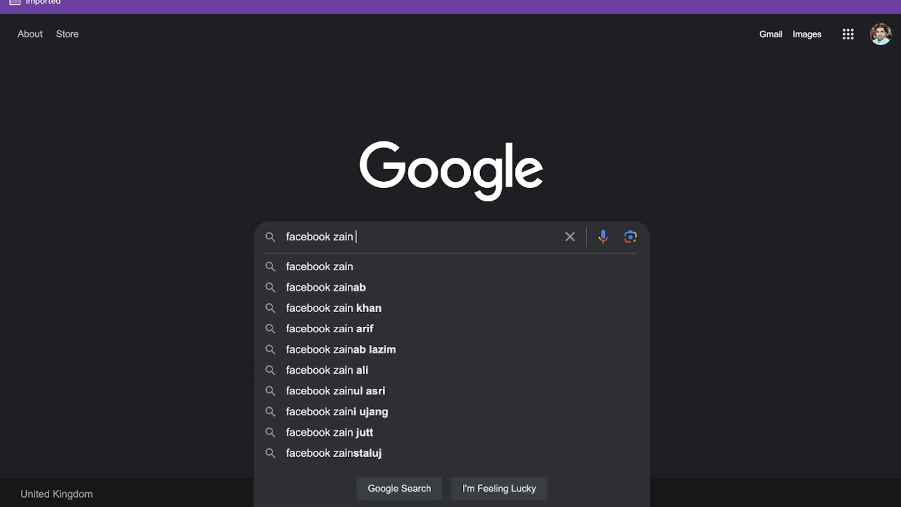
type("shah page")
key("Return")
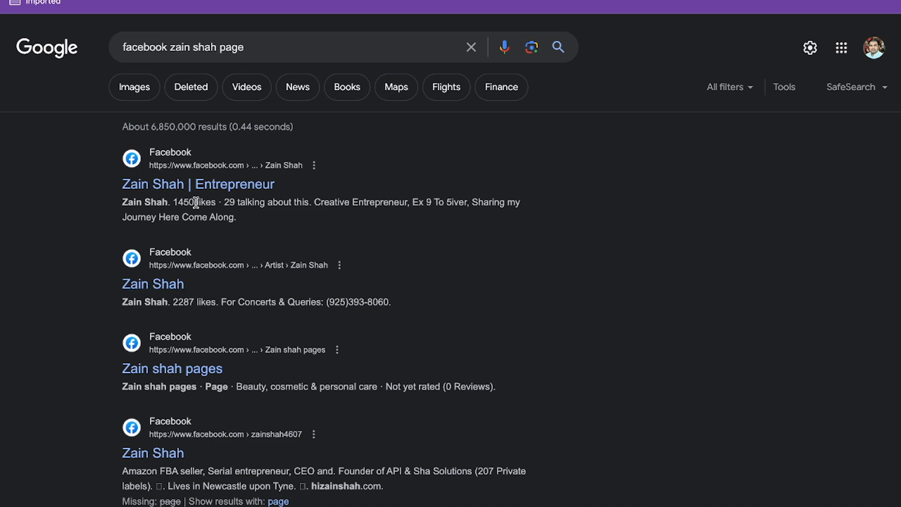
- Open the creator's Entrepreneur page on Facebook from the search results and dismiss the login dialog
left_click(209, 184)
left_click(557, 441)
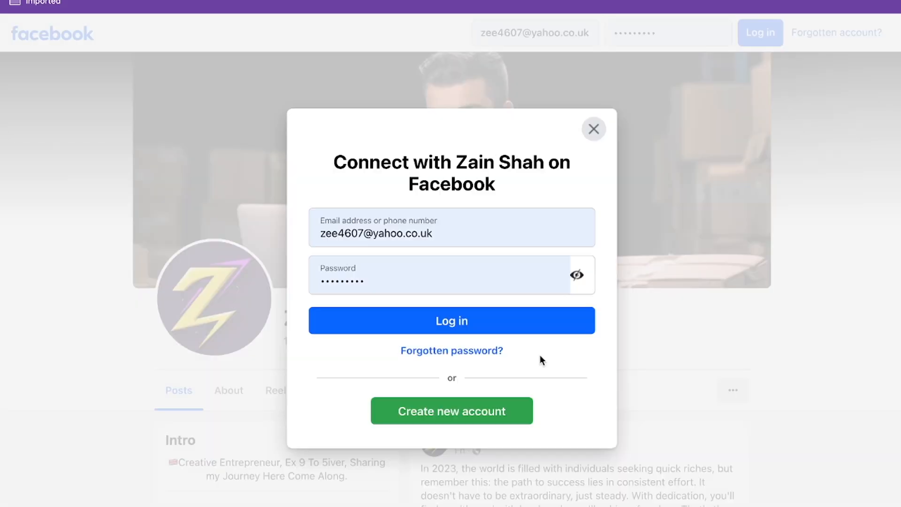
left_click(594, 129)
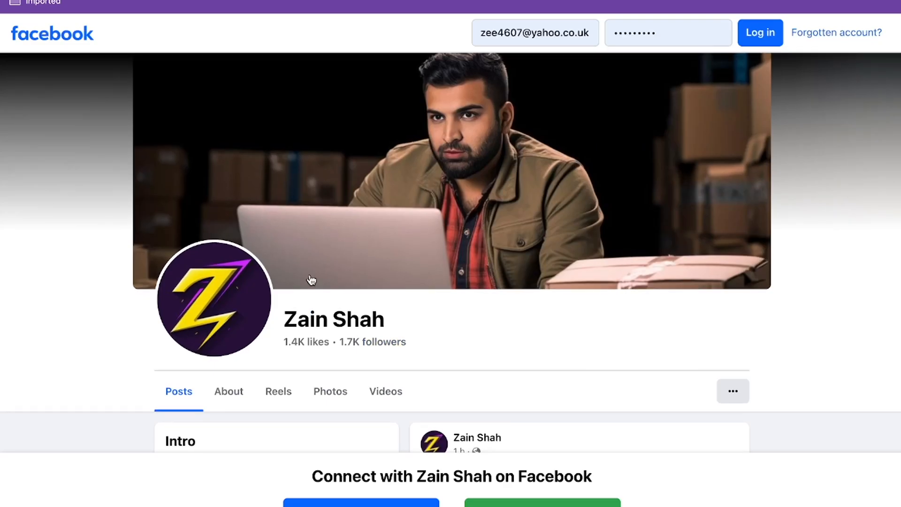
- Look through the Facebook page's intro, photos and posts, and open its About section
scroll(310, 279, "down", 3)
scroll(309, 279, "down", 1)
scroll(309, 279, "up", 2)
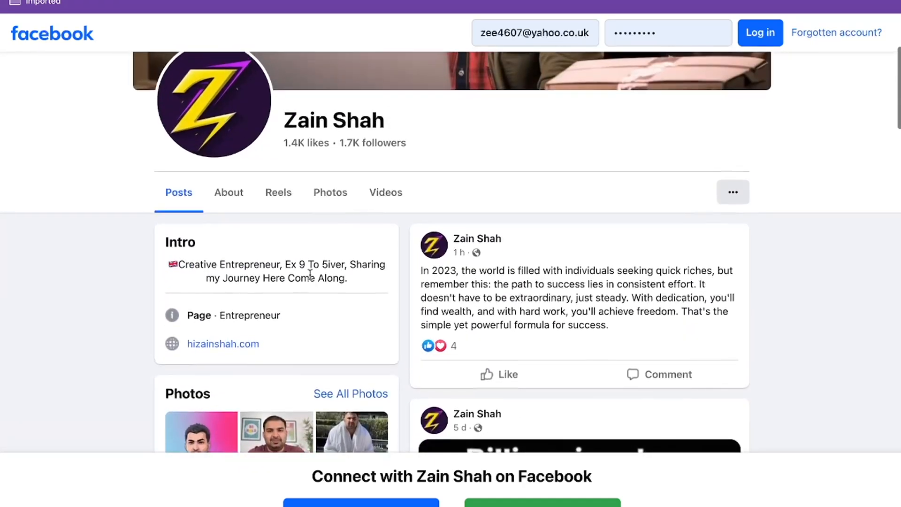
scroll(310, 275, "down", 5)
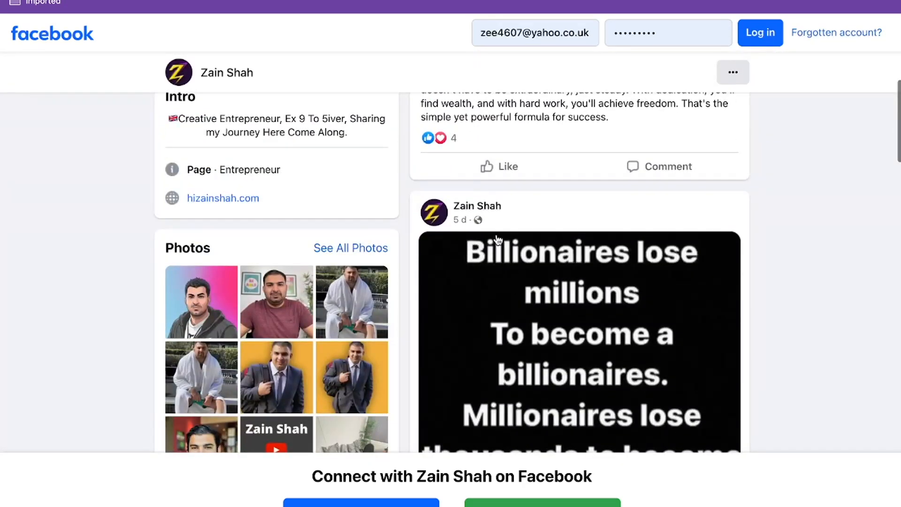
scroll(421, 292, "down", 7)
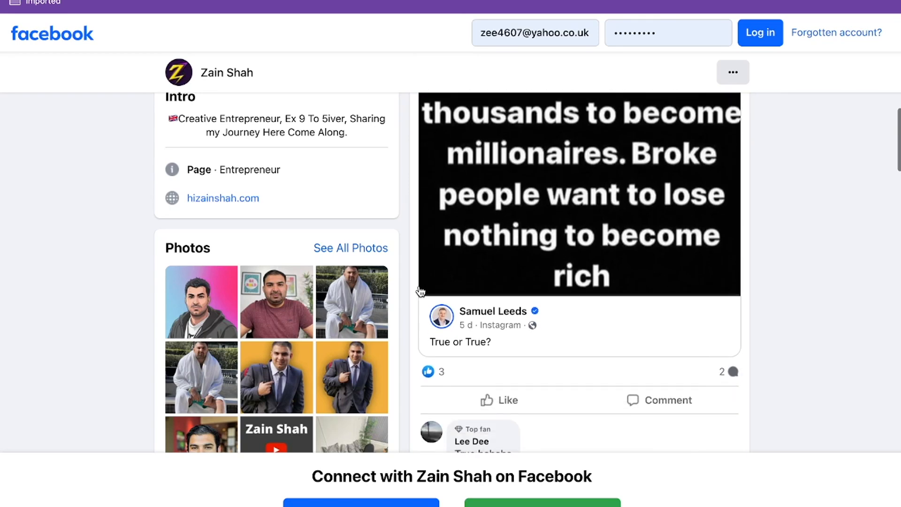
scroll(420, 292, "up", 8)
scroll(280, 220, "up", 7)
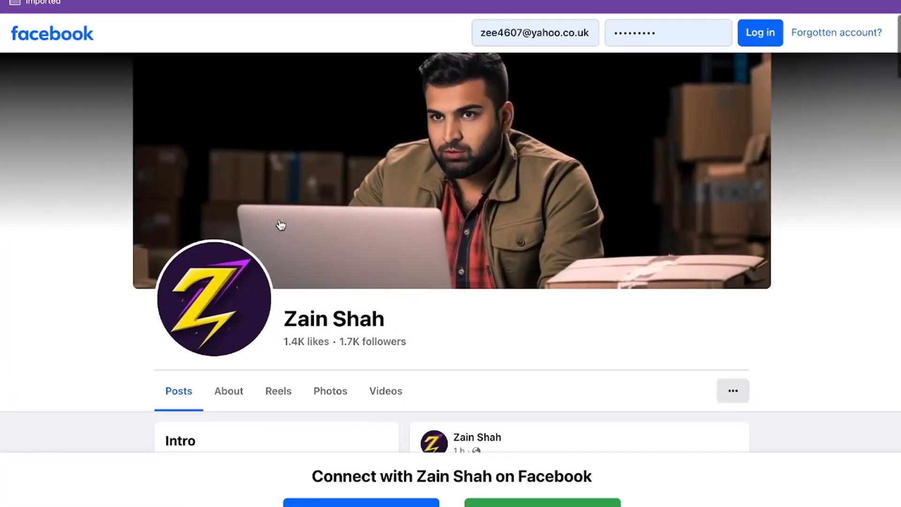
scroll(280, 225, "down", 3)
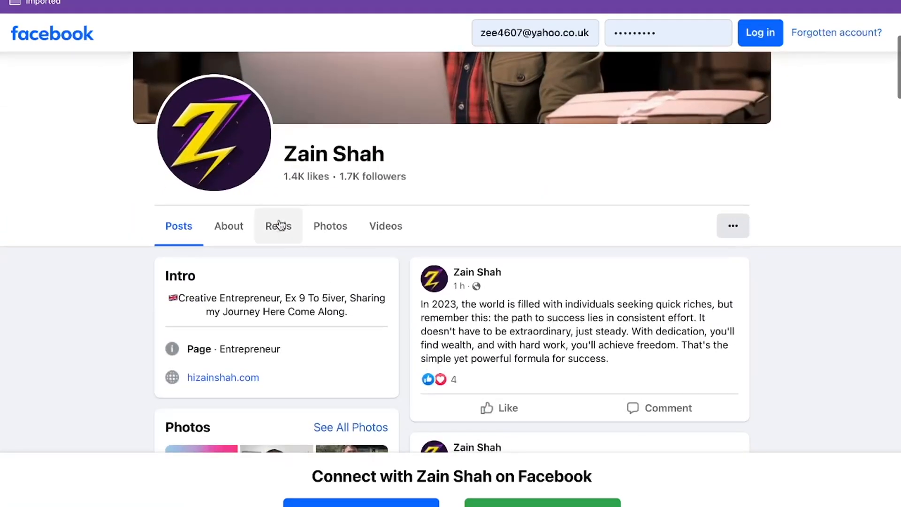
left_click(237, 234)
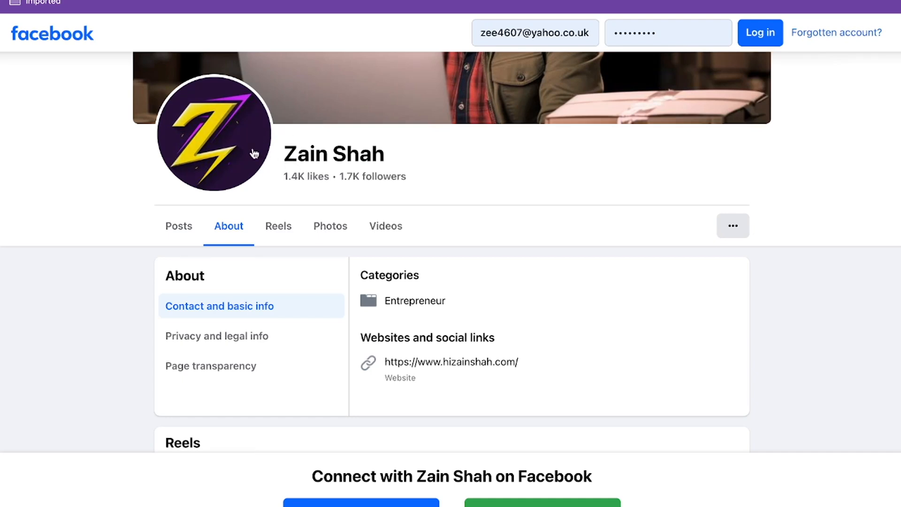